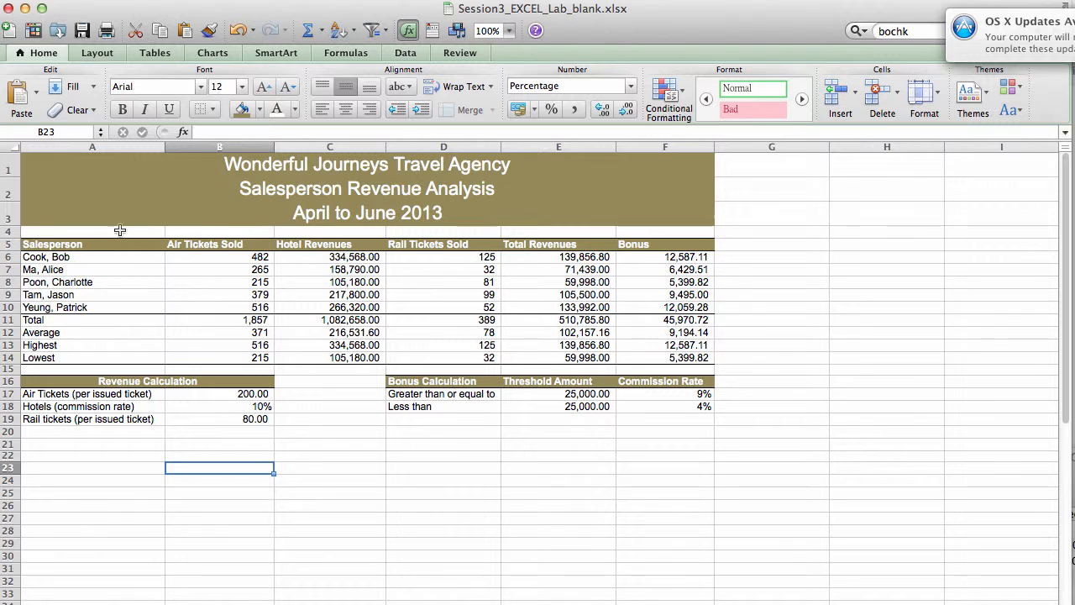
- Insert a 2-D clustered bar chart from the salesperson names and air tickets sold in A6:B10
drag(127, 256, 126, 305)
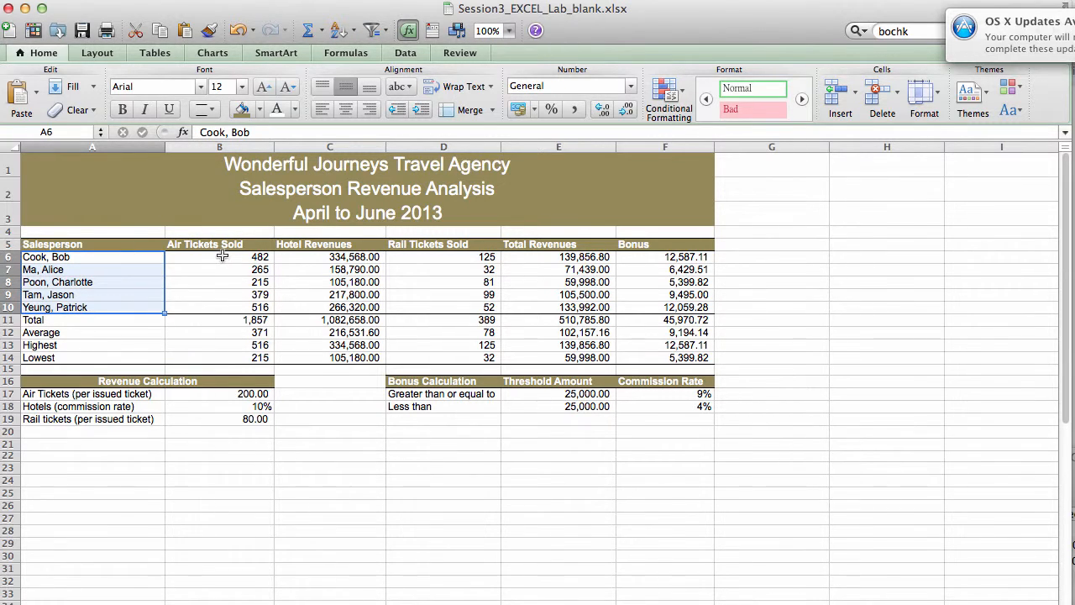
drag(237, 255, 220, 307)
click(125, 258)
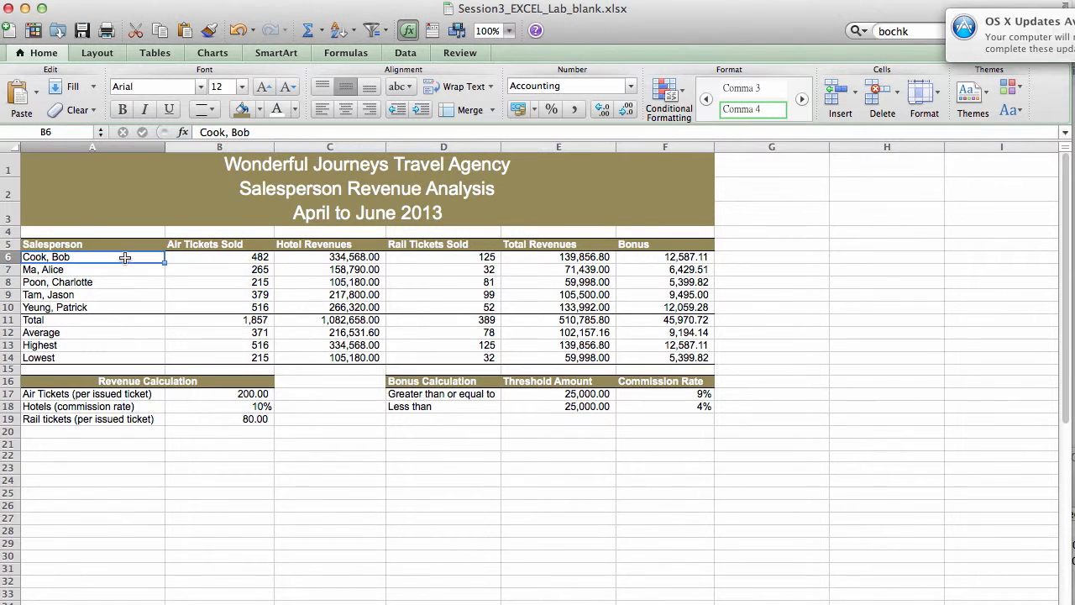
drag(123, 258, 228, 305)
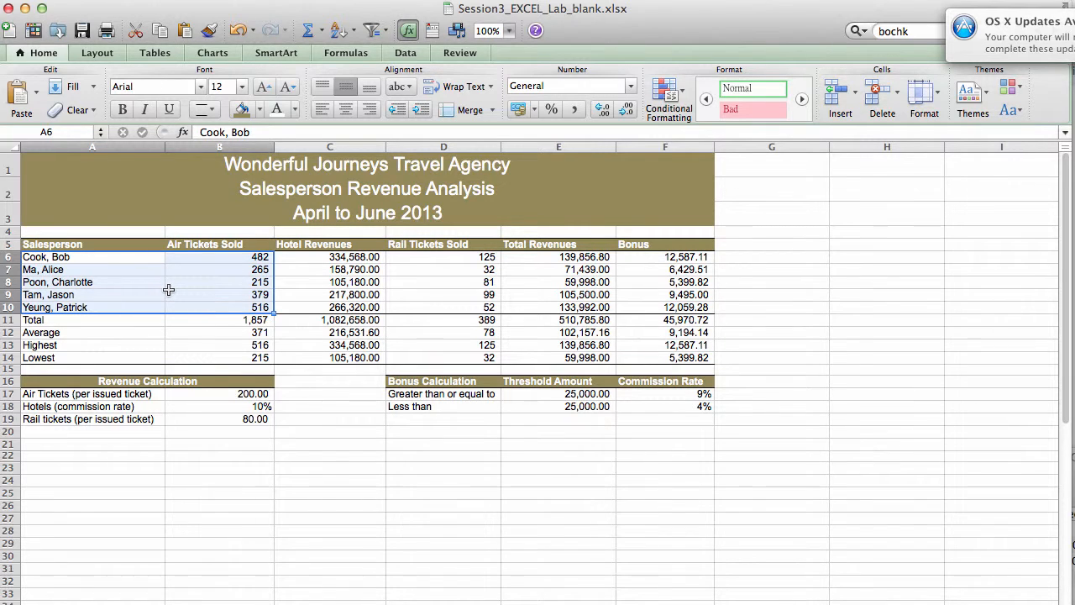
click(221, 53)
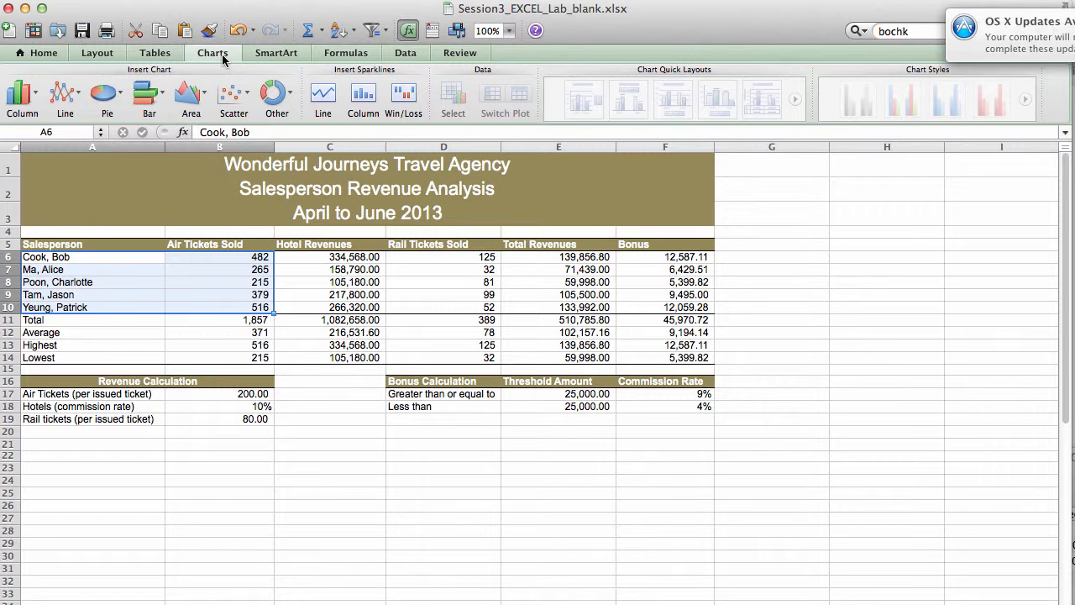
click(162, 98)
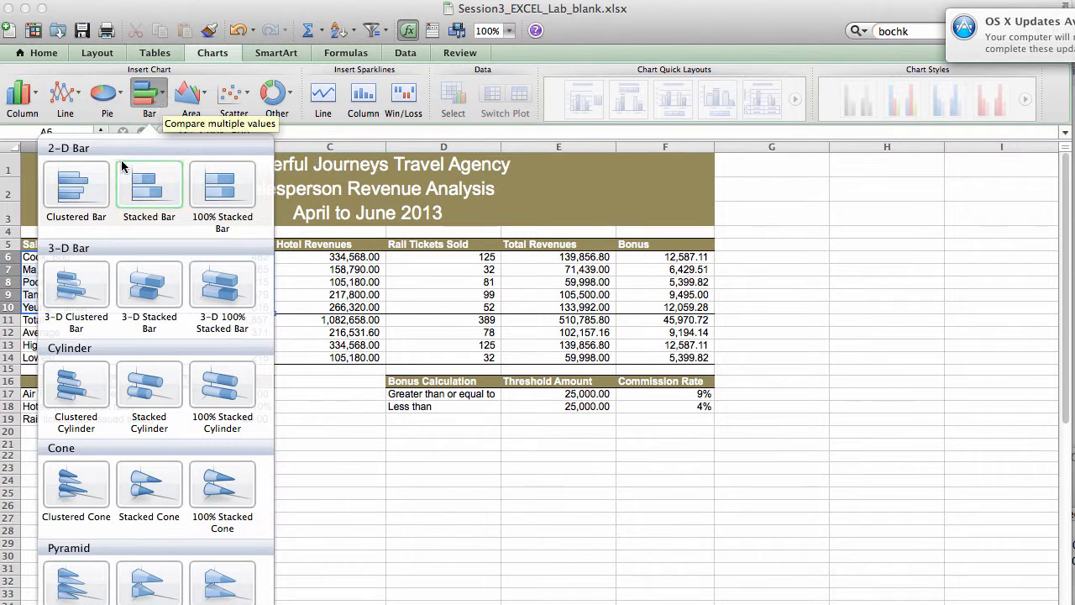
click(92, 198)
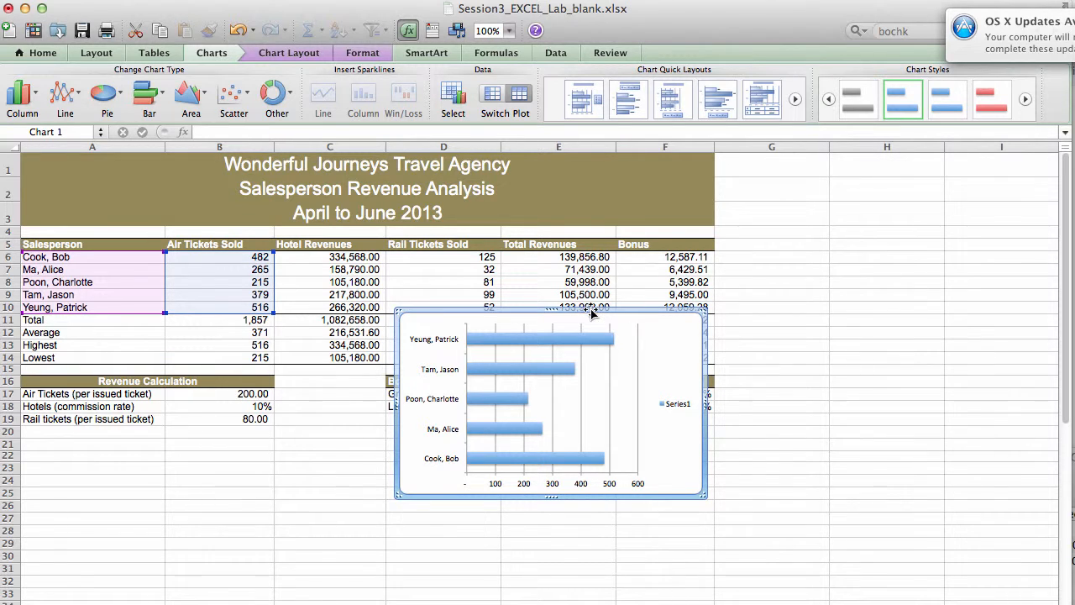
- Move the bar chart below the Revenue Calculation table so that it starts at about row 21 in column A
drag(592, 309, 213, 425)
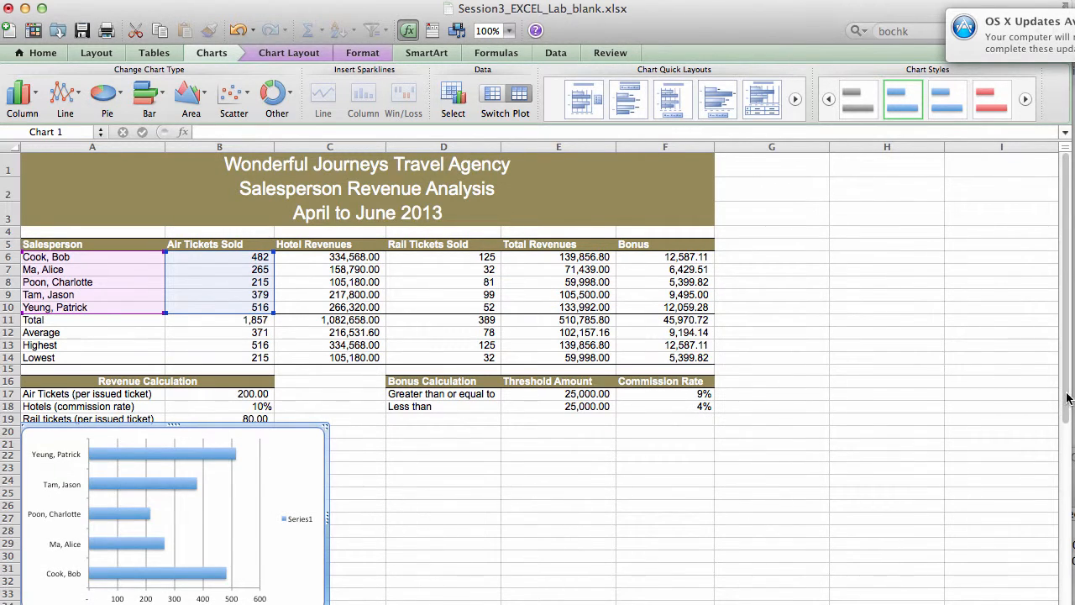
scroll(1066, 398, down, 3)
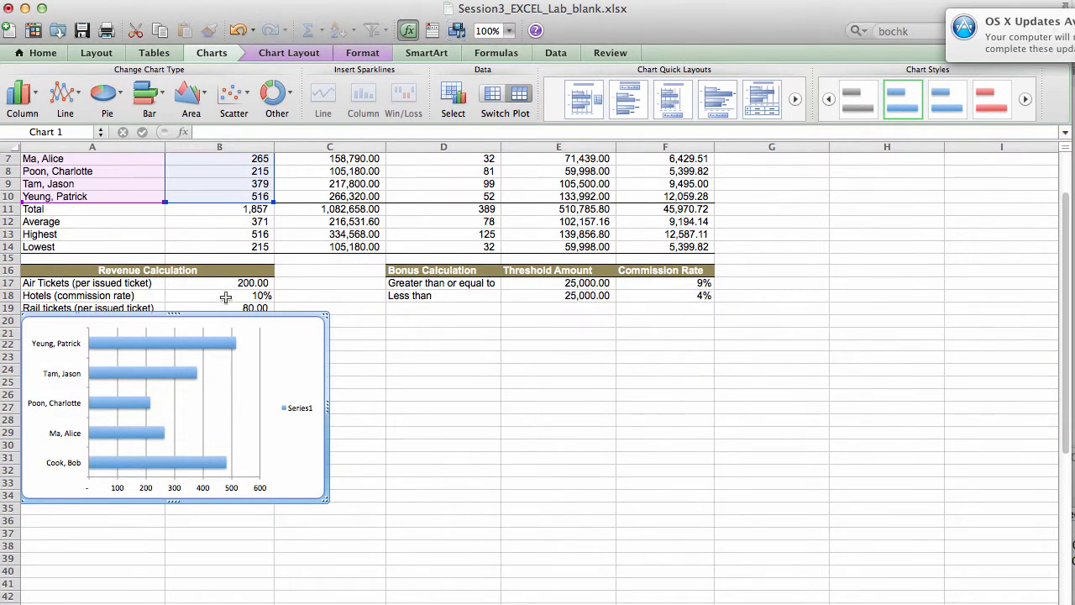
drag(282, 315, 281, 333)
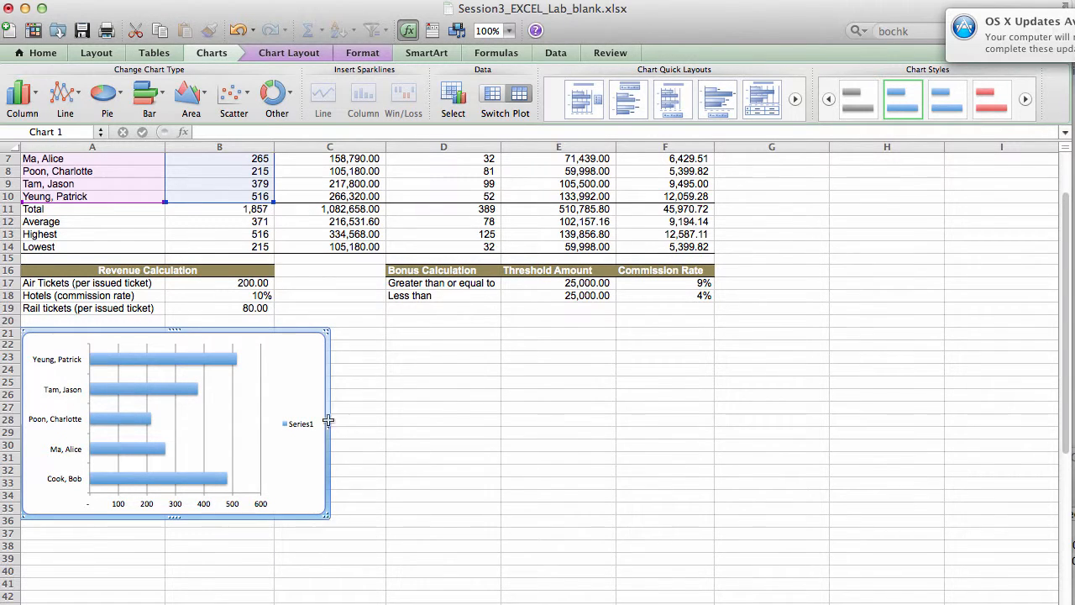
mouse_move(331, 330)
mouse_down()
mouse_move(372, 328)
mouse_move(329, 327)
mouse_up()
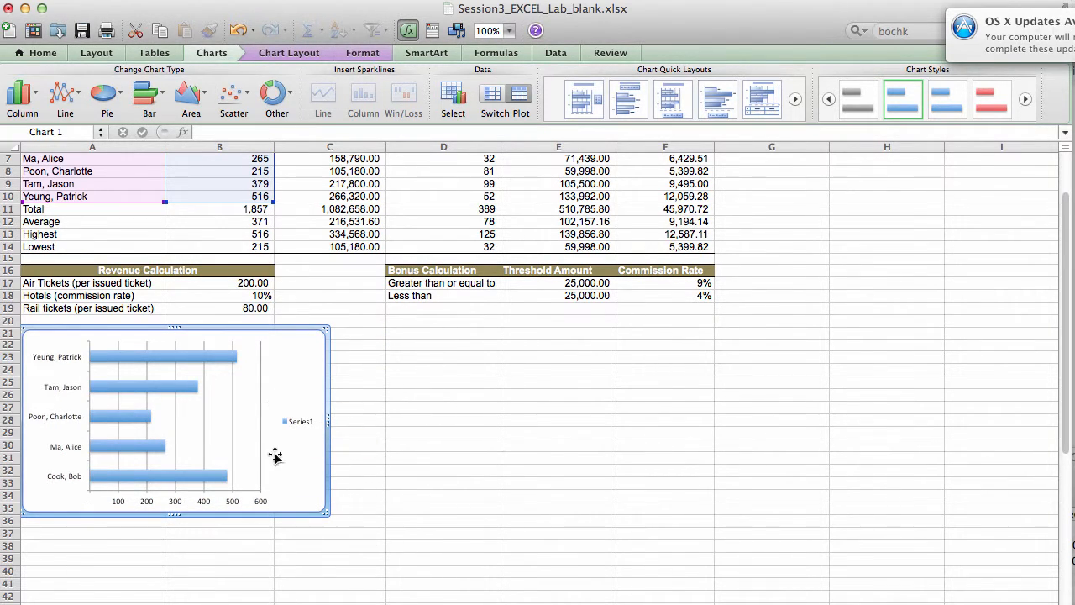
- Delete the series legend from the bar chart
click(293, 418)
right_click(303, 420)
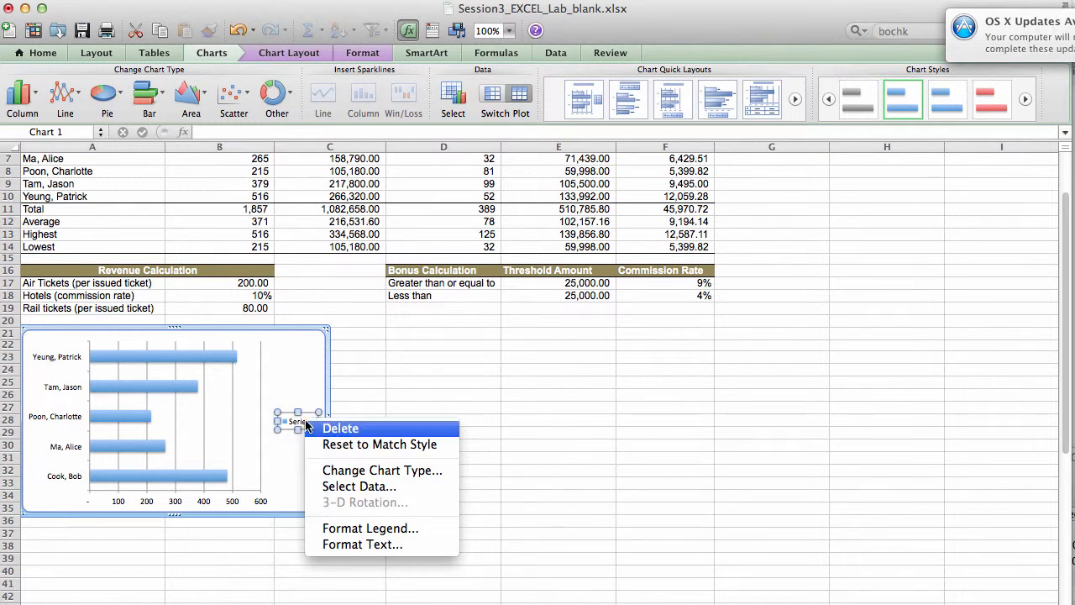
click(326, 426)
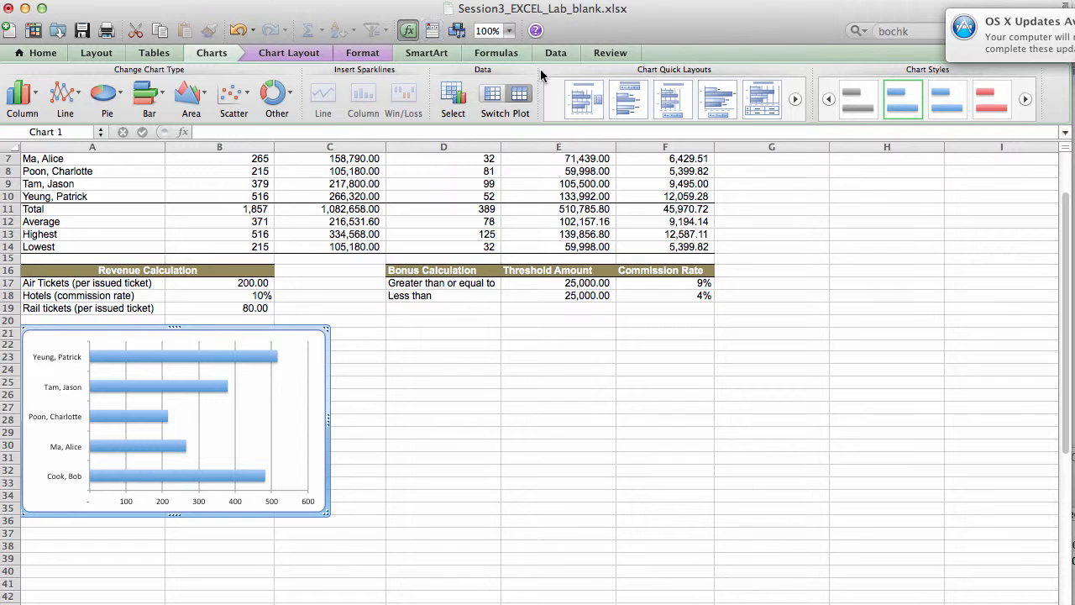
- Apply quick layout Layout 1 to the bar chart and delete the legend that comes with it
click(211, 52)
click(203, 52)
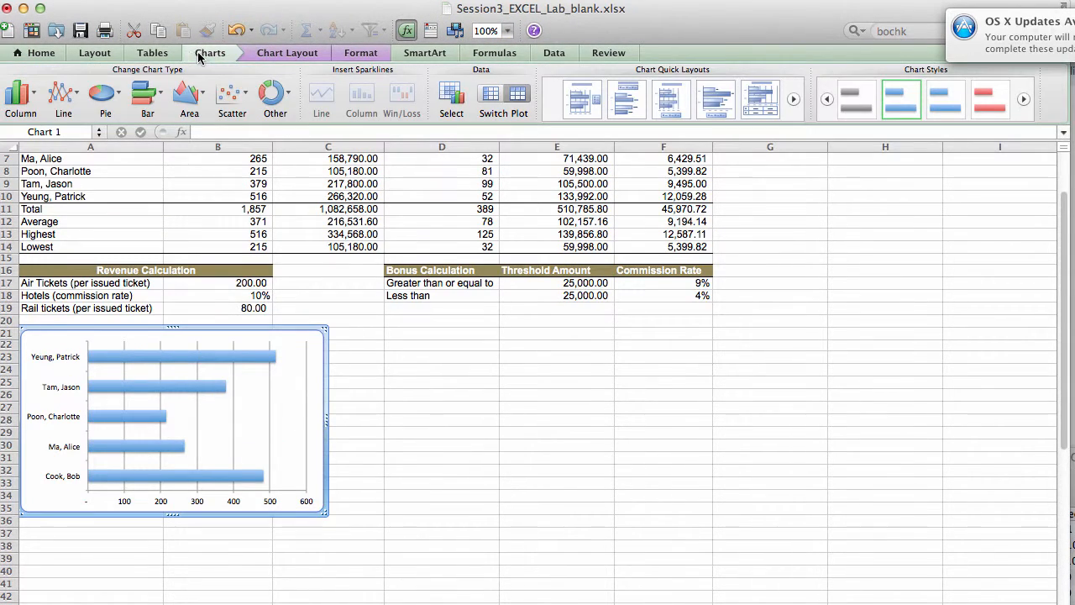
click(793, 99)
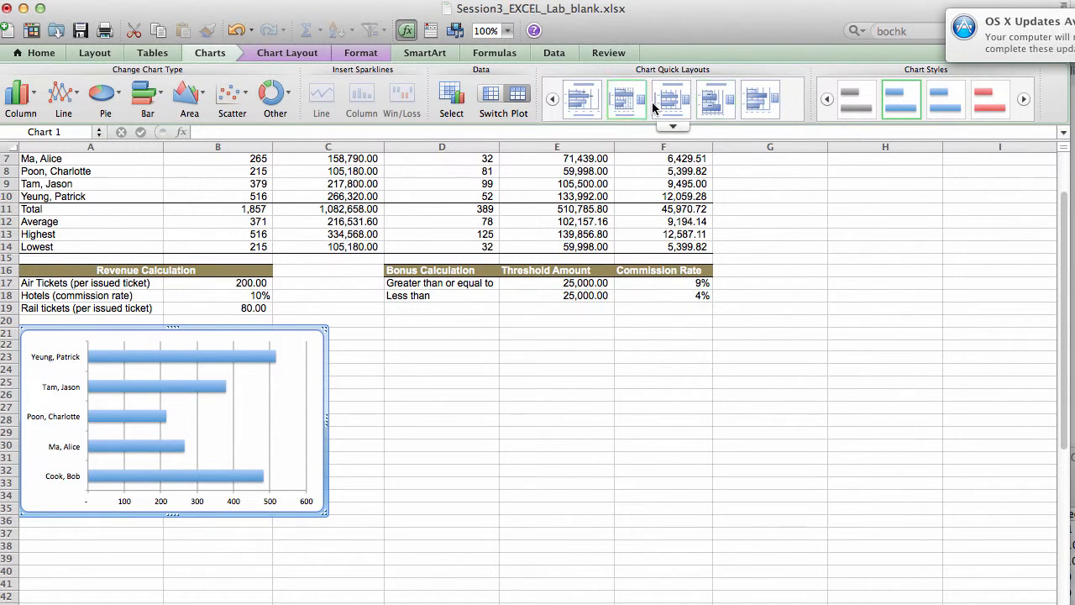
click(553, 99)
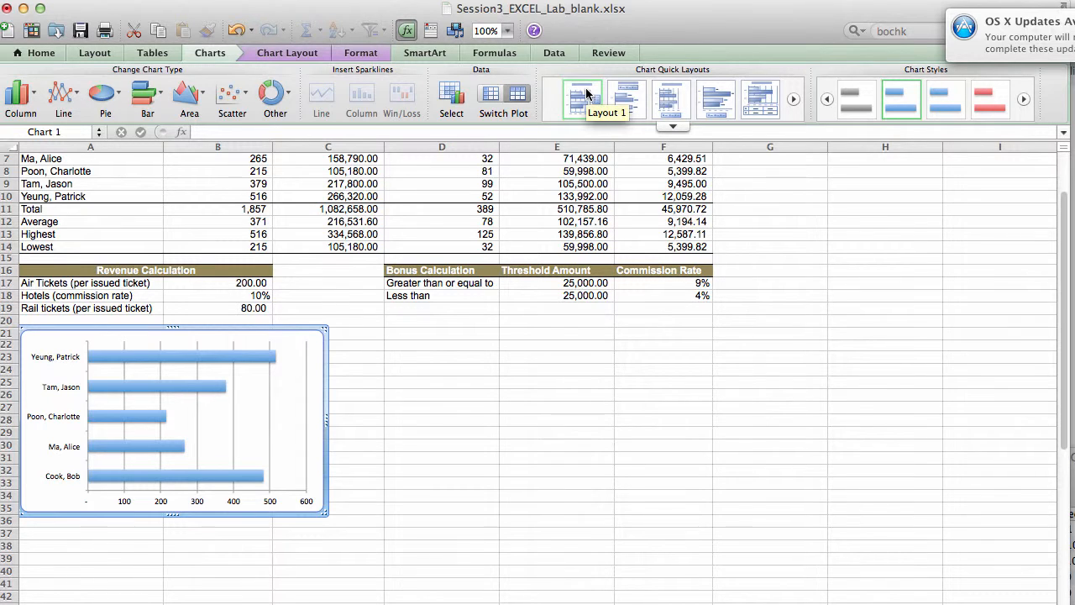
click(586, 95)
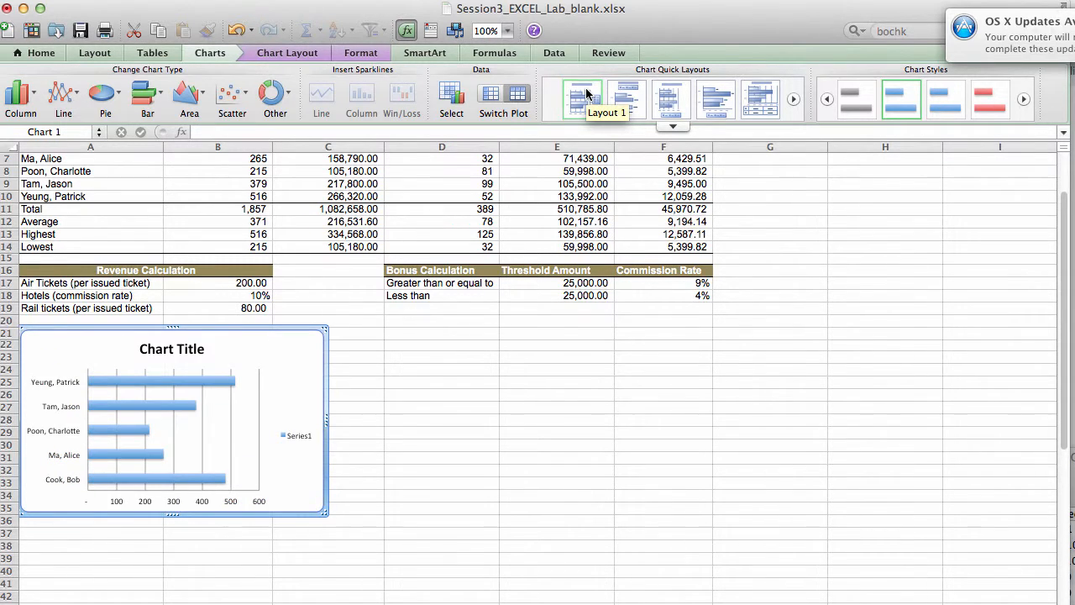
click(302, 431)
right_click(302, 431)
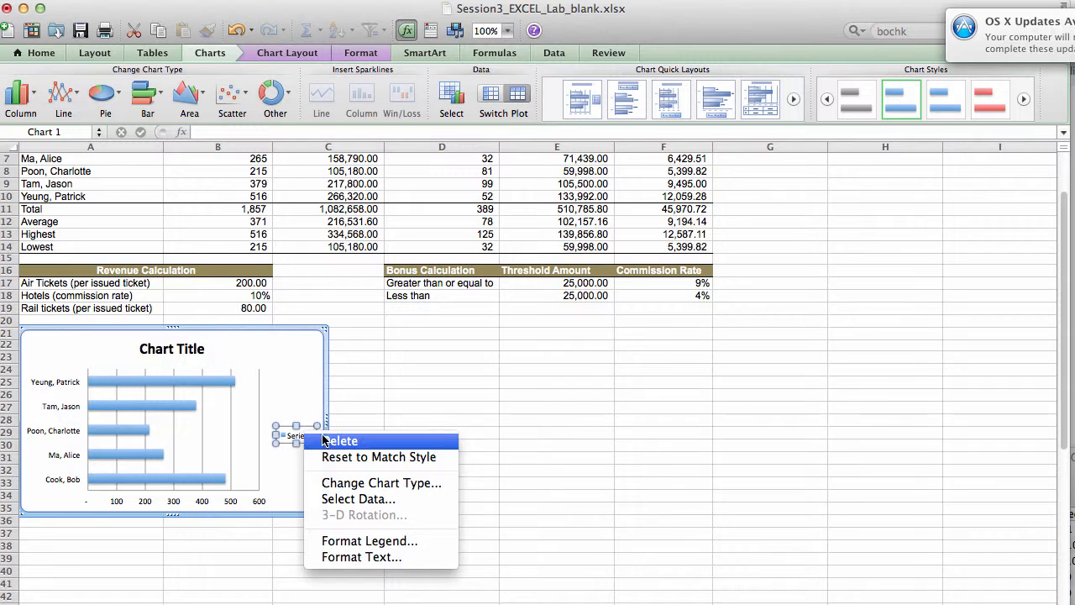
click(324, 440)
- Replace the chart title with "Air Tickets Sold" on the first line and "Per Sales Agent" on the second
click(148, 349)
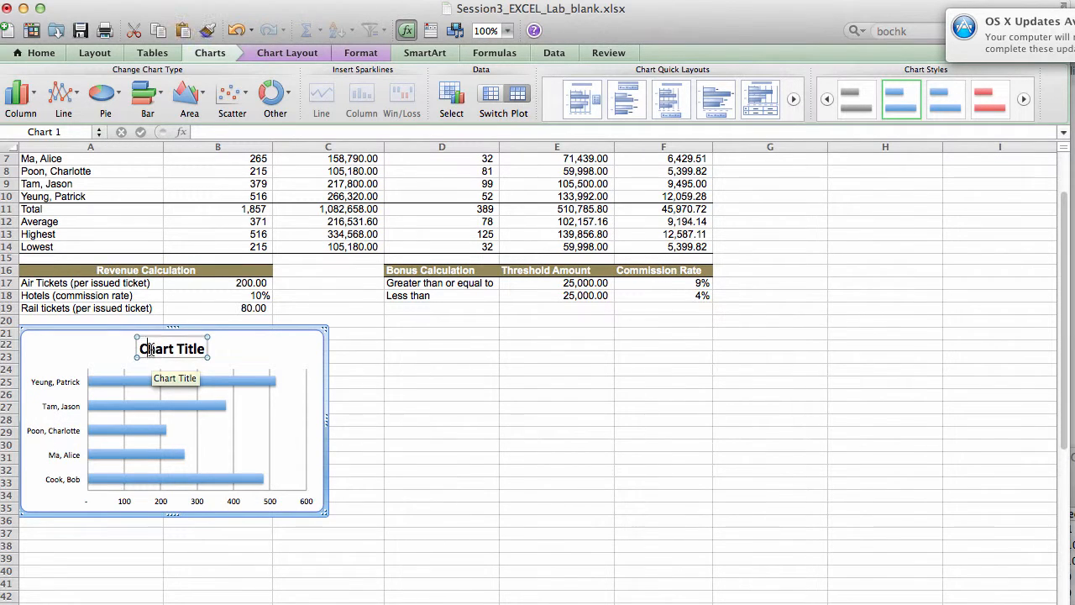
drag(143, 348, 201, 347)
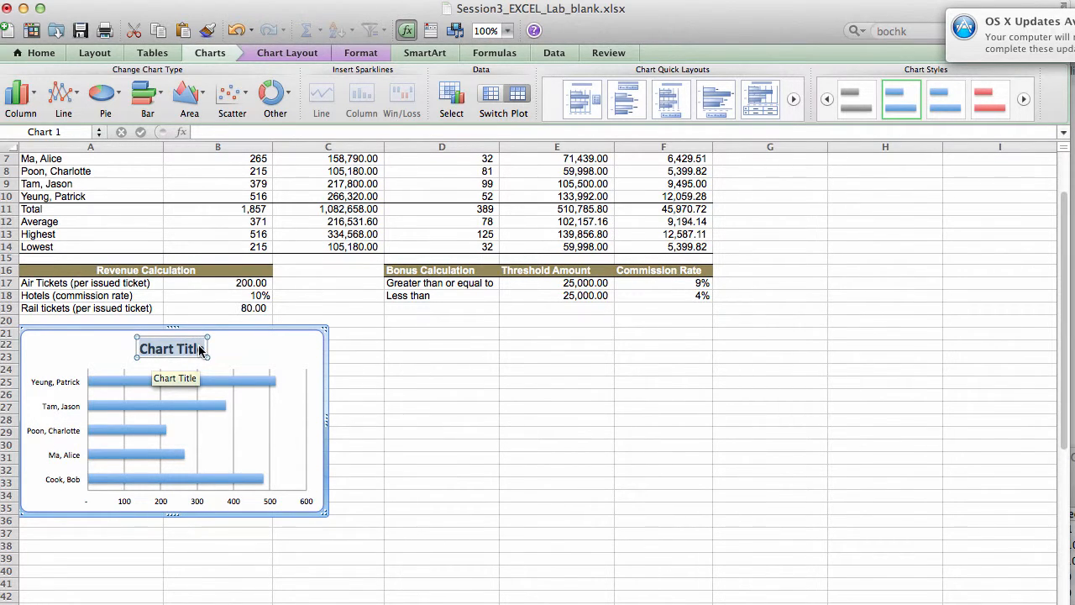
text(Air)
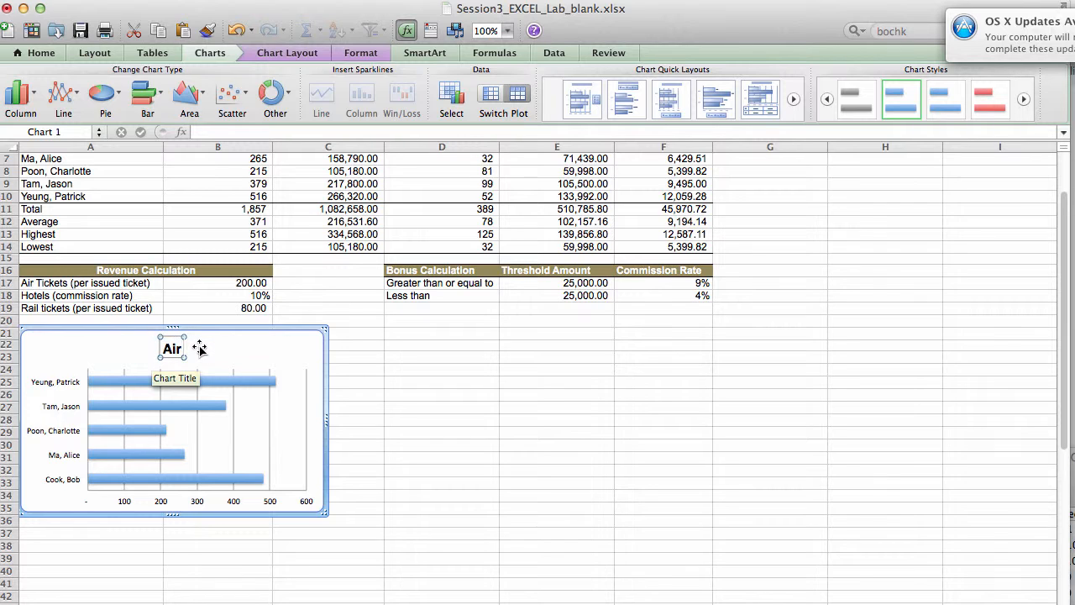
text( Tickets Sold)
key(Return)
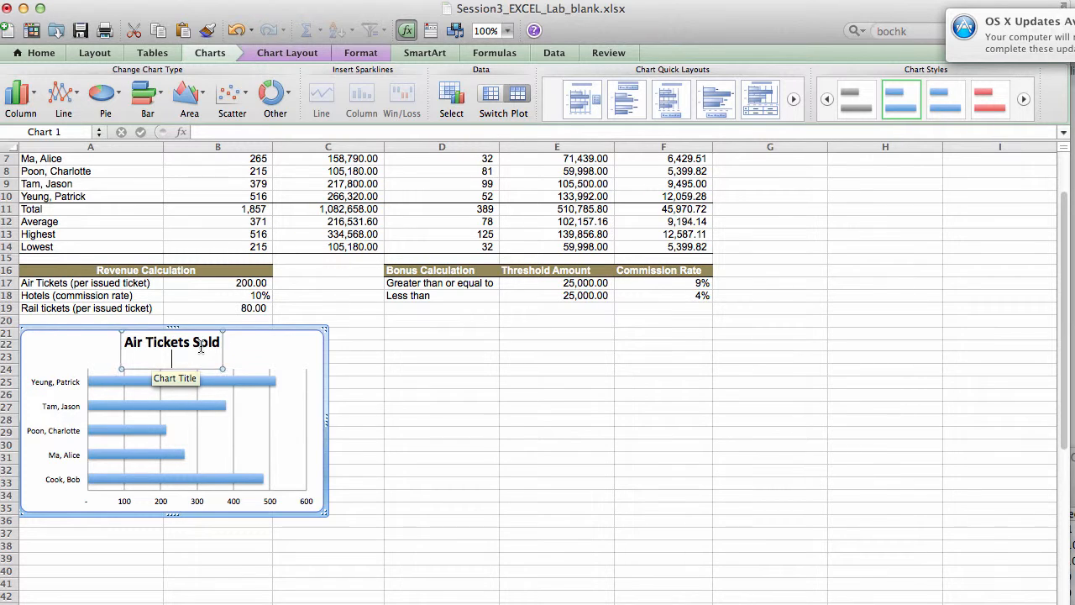
text(Per Sales Agent)
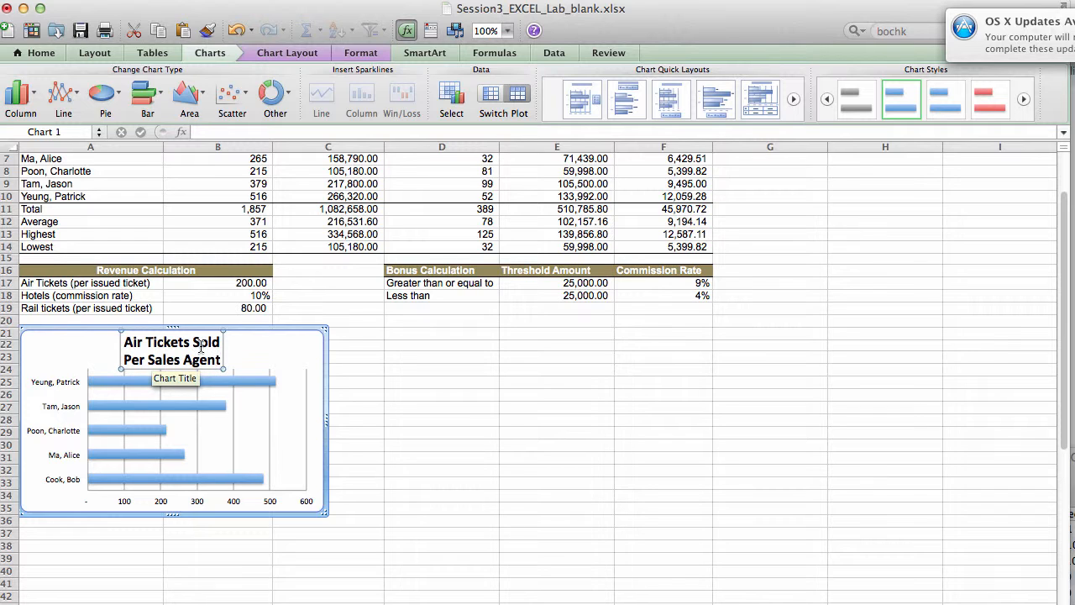
click(299, 343)
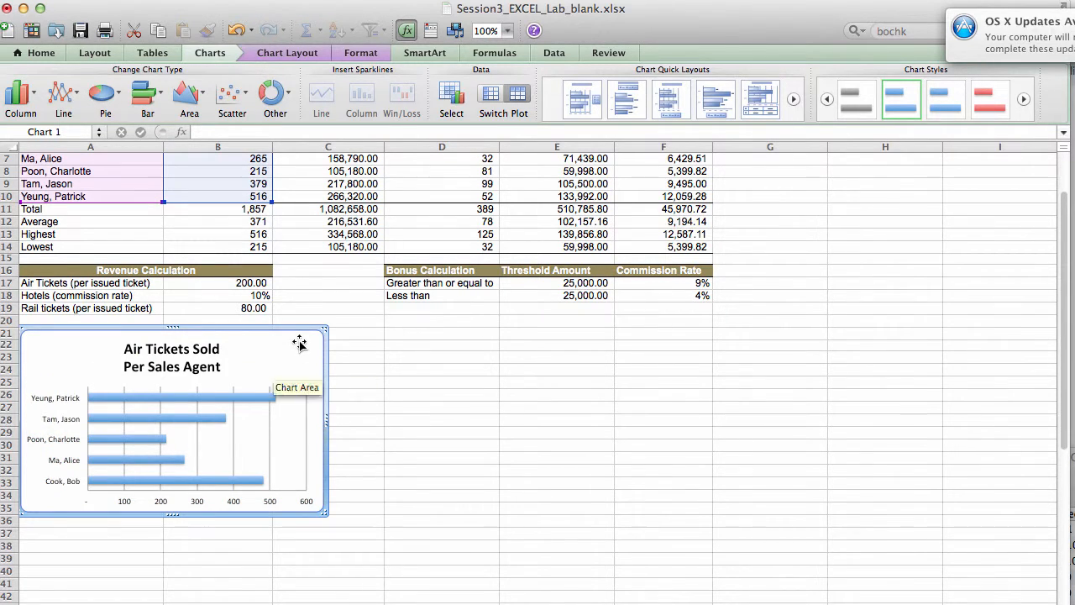
- Delete the horizontal value axis from the air tickets chart
click(166, 502)
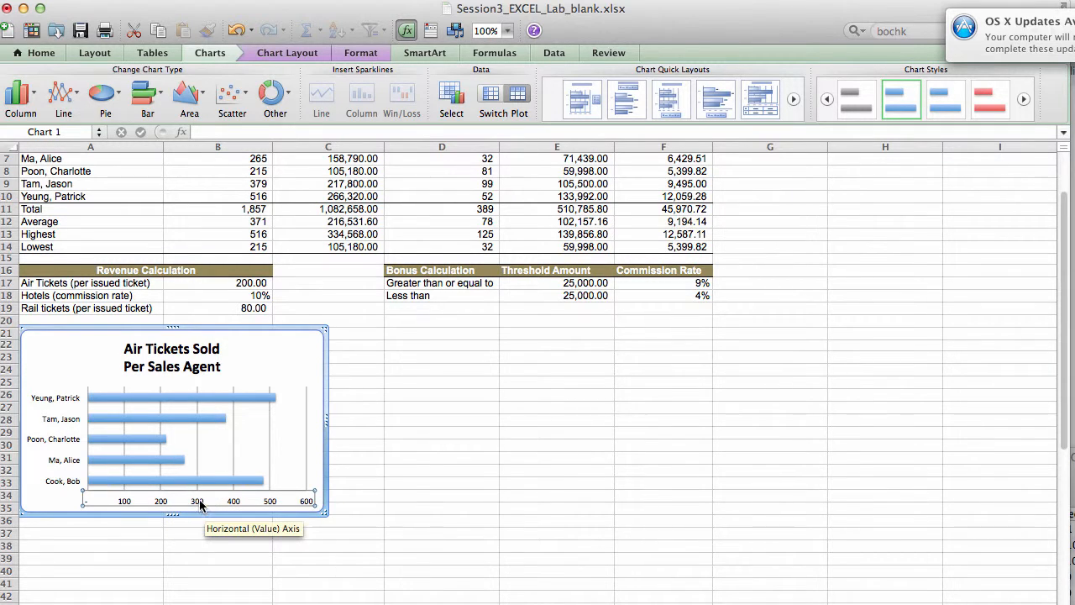
right_click(201, 504)
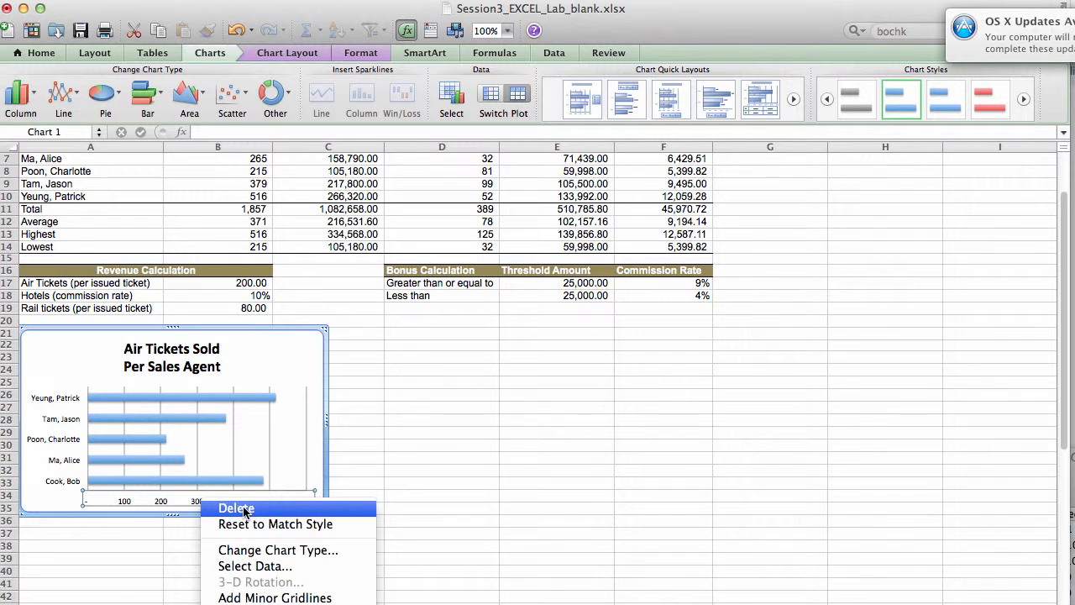
click(244, 509)
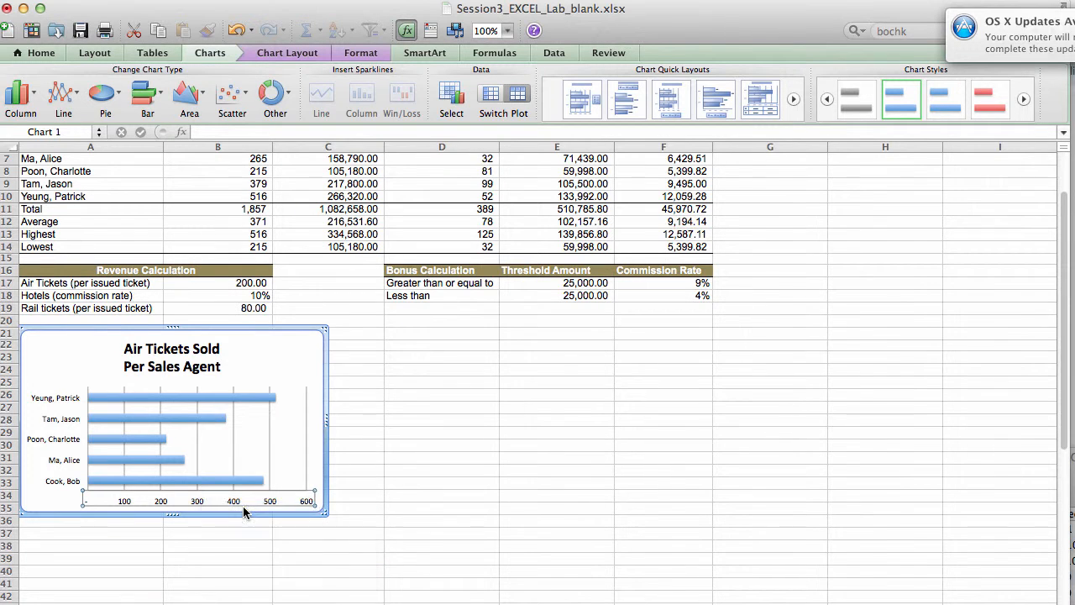
- Add data labels to the bars of the air tickets series
click(182, 403)
right_click(182, 401)
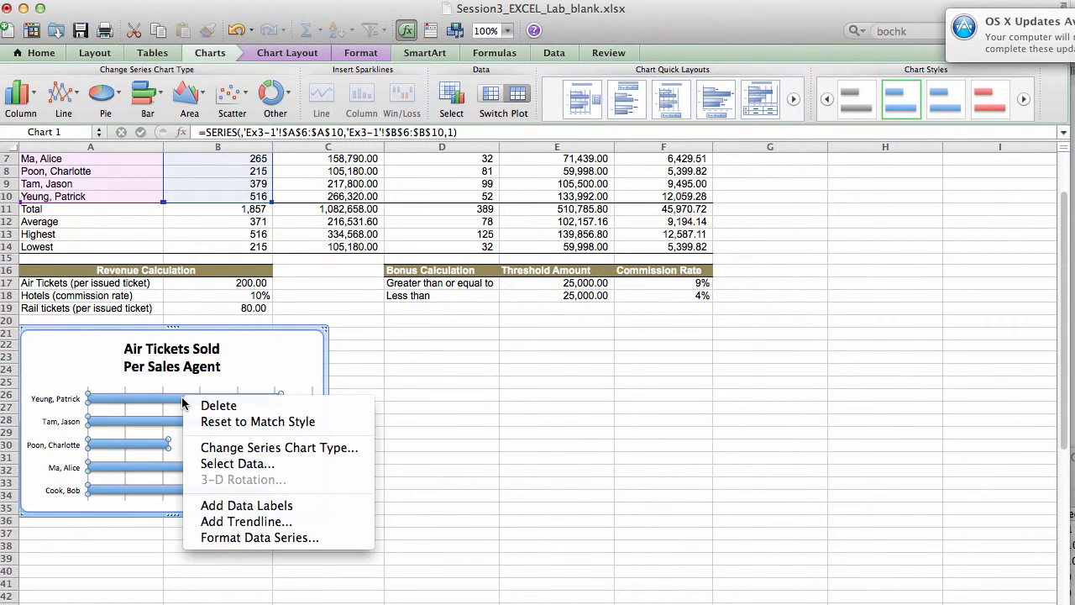
click(252, 505)
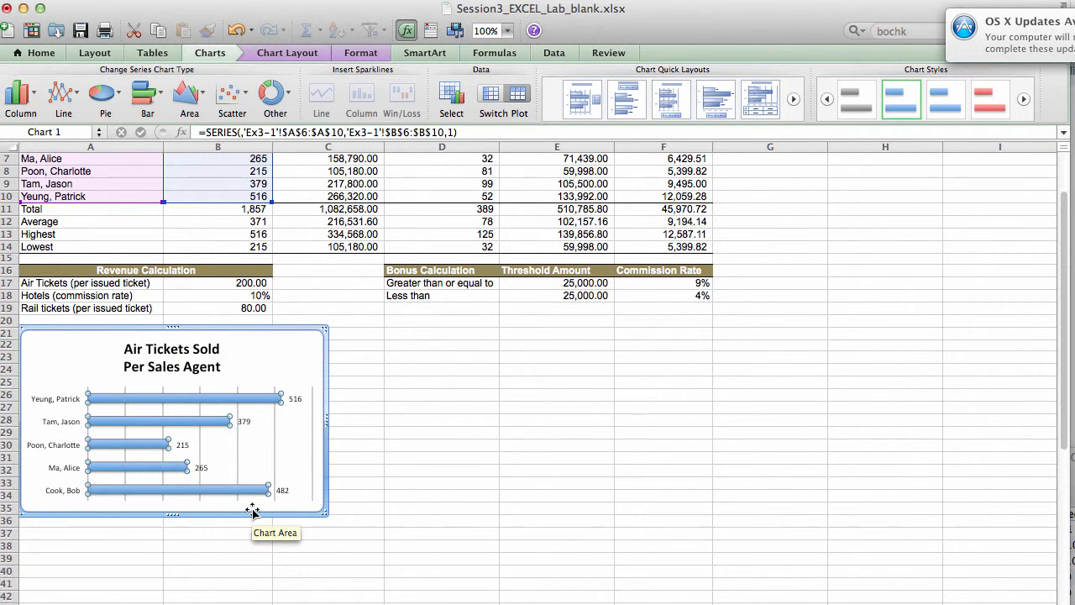
- Give the plot area of the air tickets chart a solid dark blue theme-coloured border line
click(201, 413)
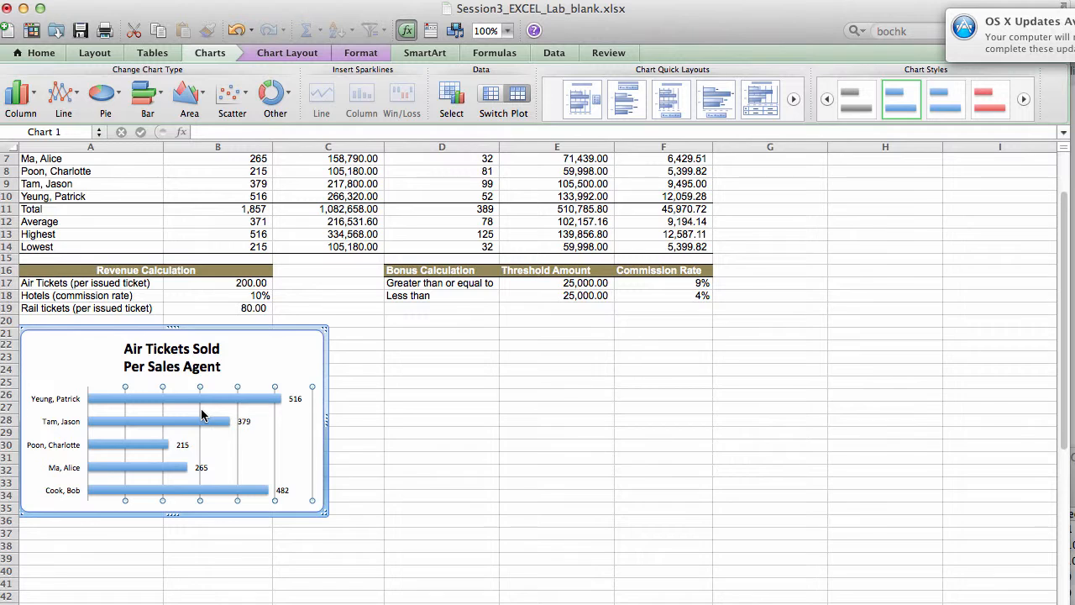
click(103, 391)
right_click(103, 391)
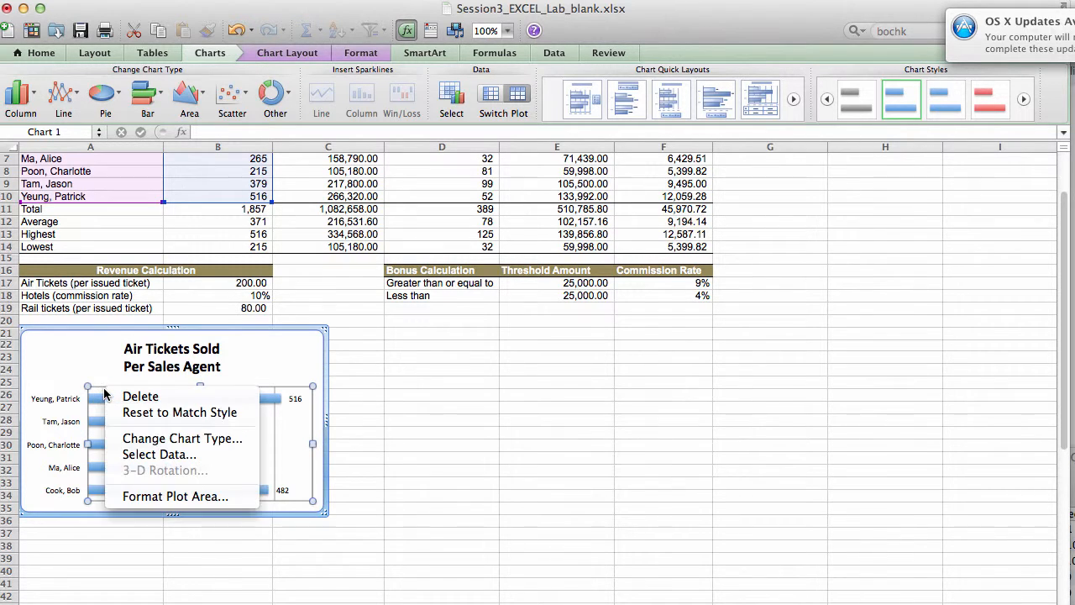
click(171, 495)
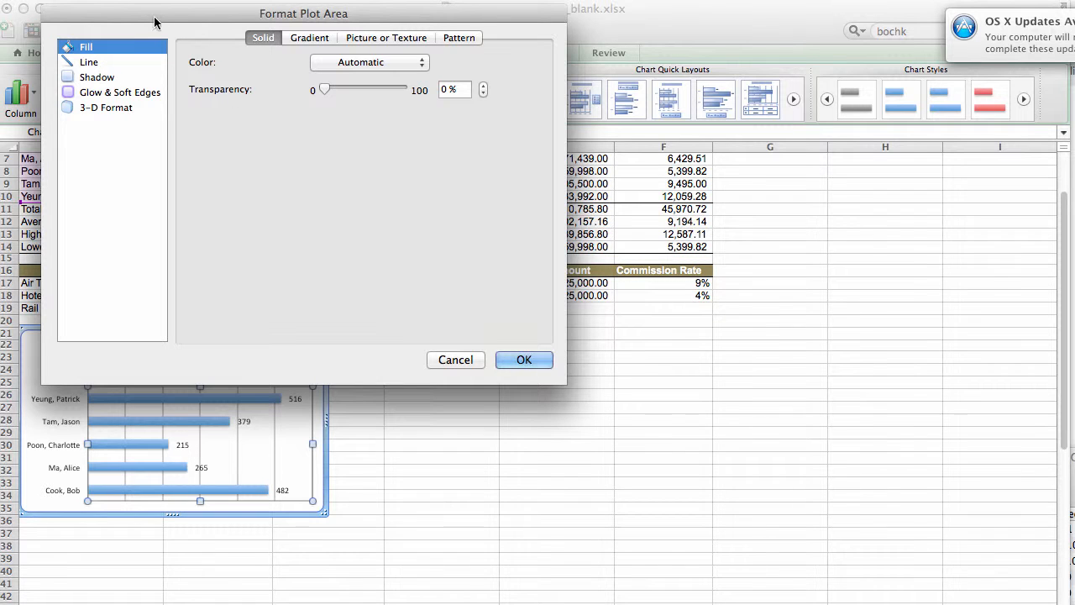
drag(168, 19, 173, 92)
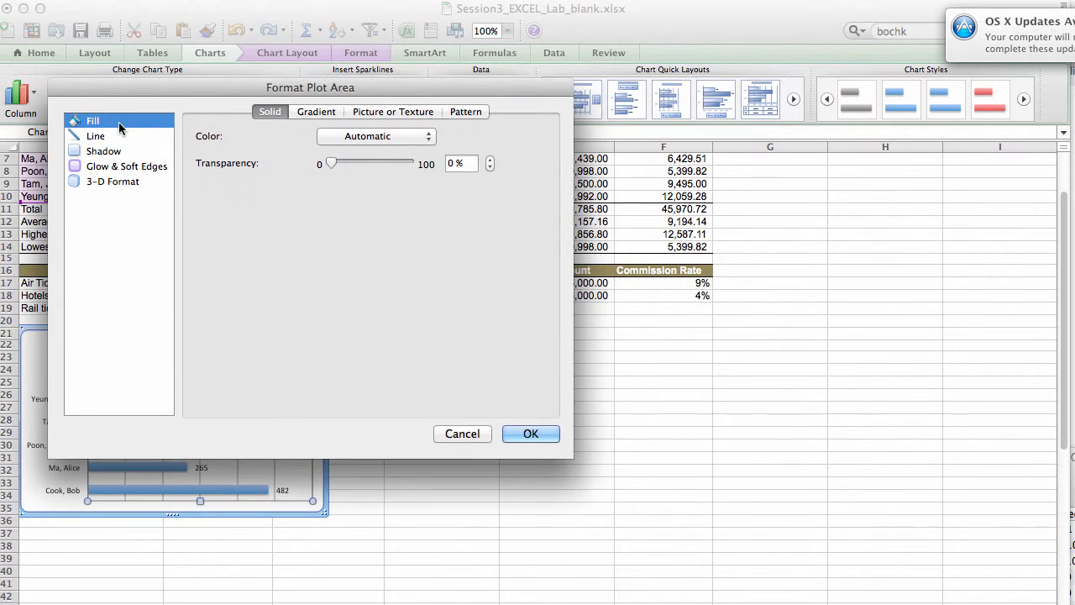
click(101, 138)
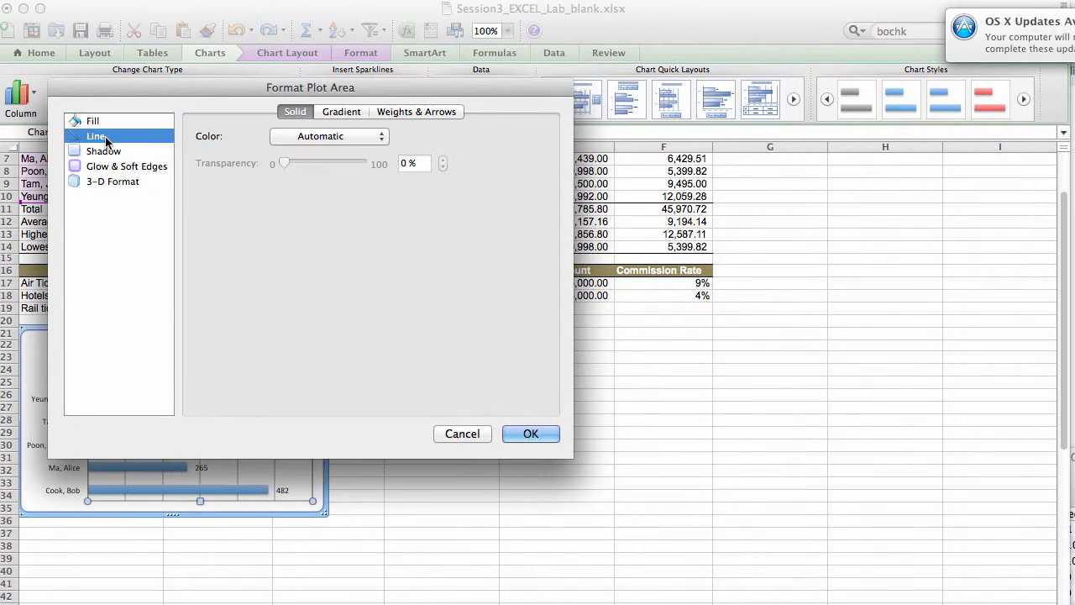
click(362, 139)
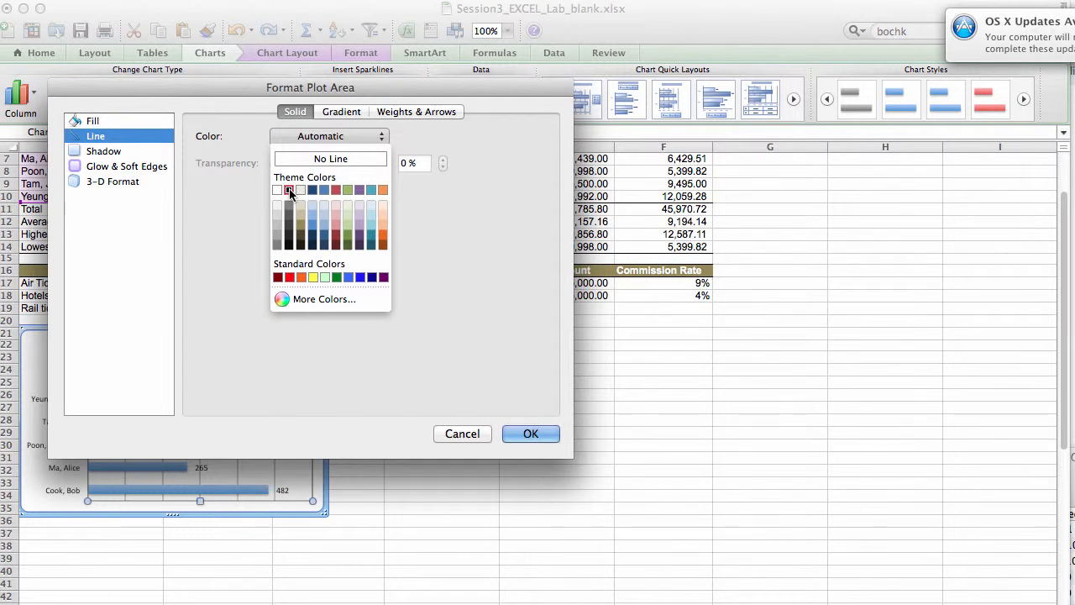
click(312, 190)
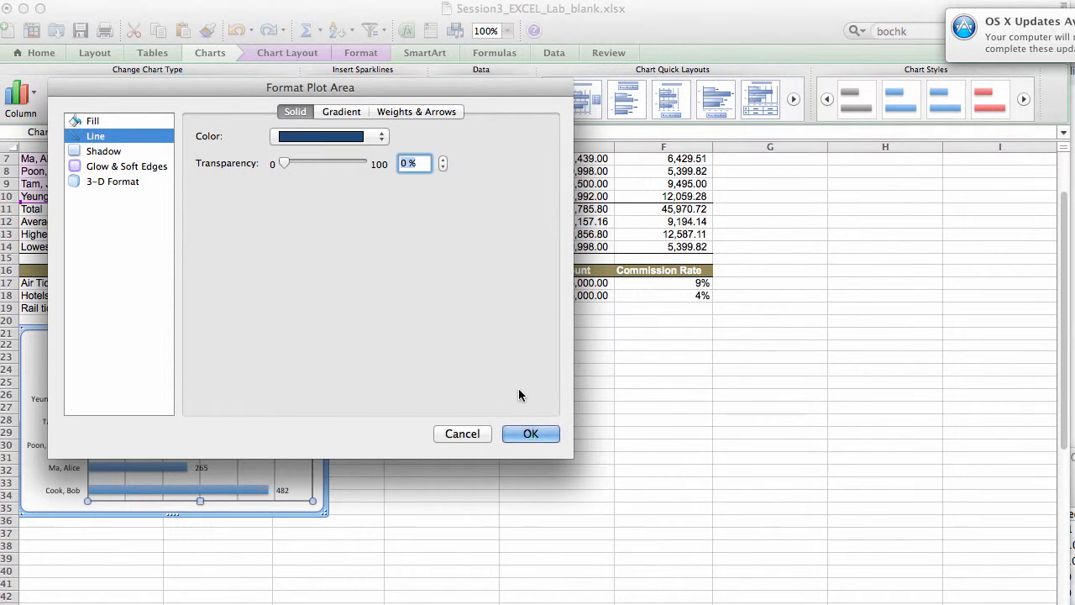
click(530, 433)
click(460, 431)
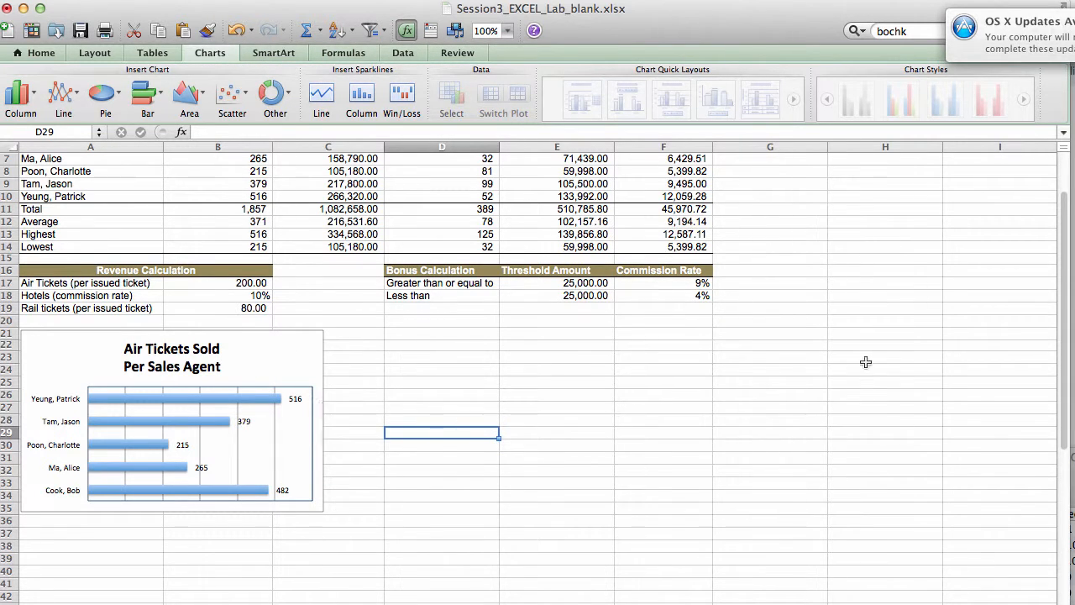
- Fill the chart area of the air tickets chart with a solid light tan theme colour
click(292, 349)
right_click(292, 346)
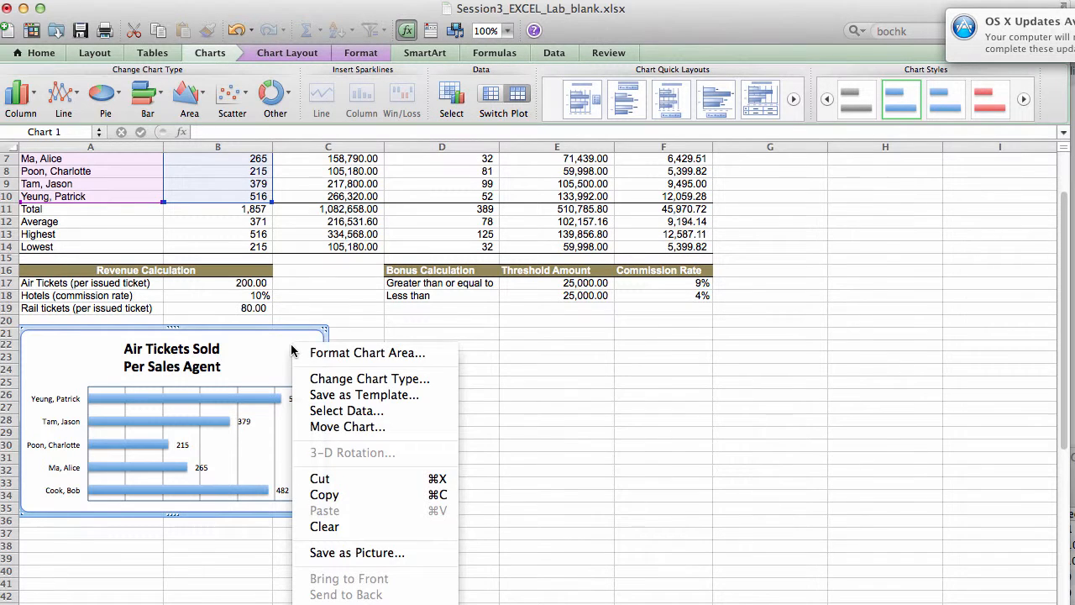
click(322, 352)
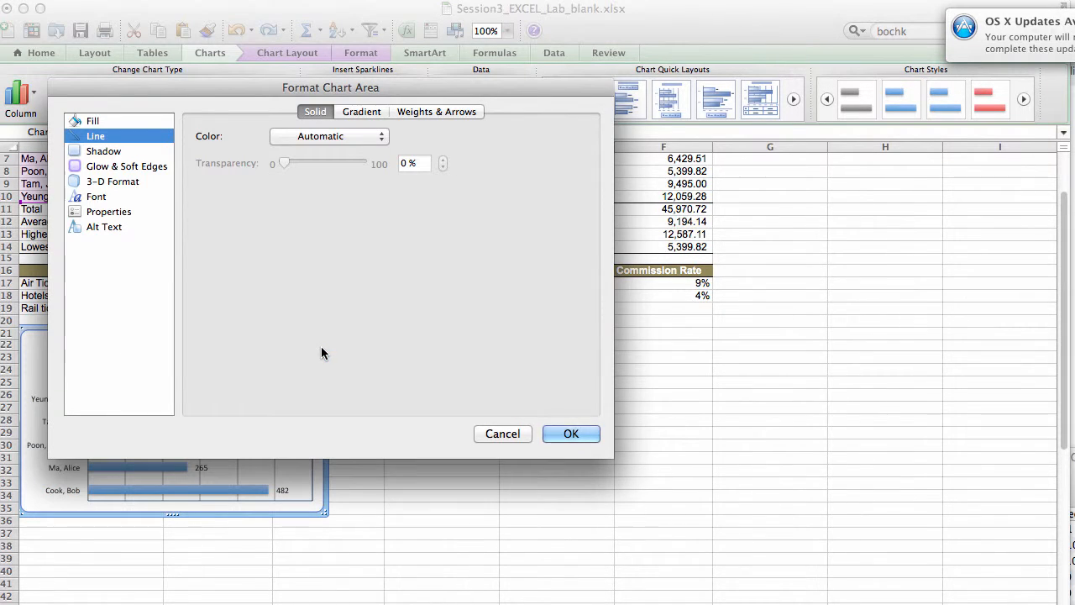
click(140, 123)
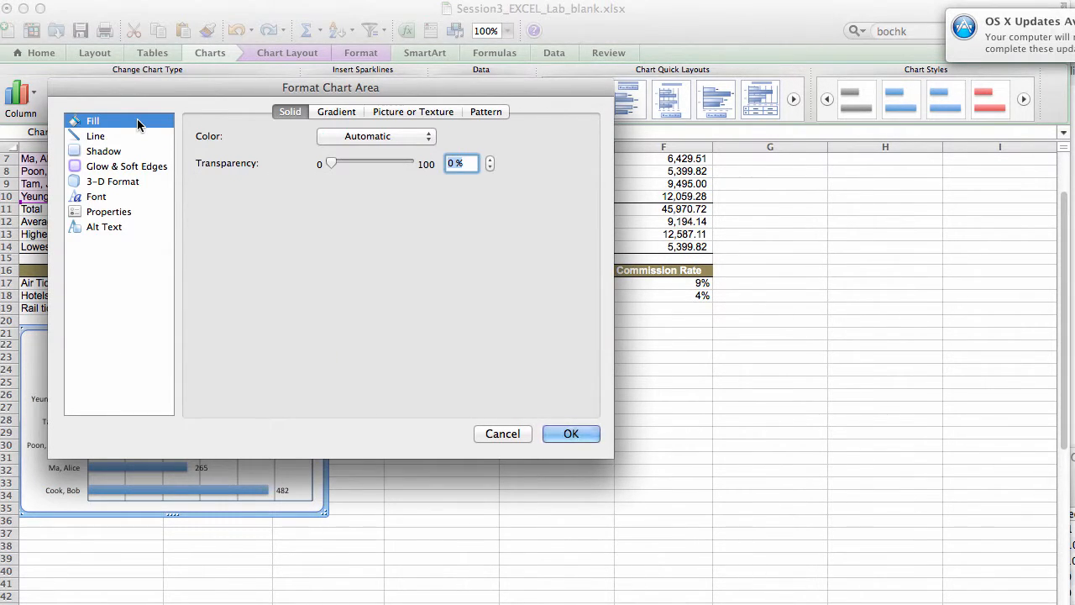
click(426, 137)
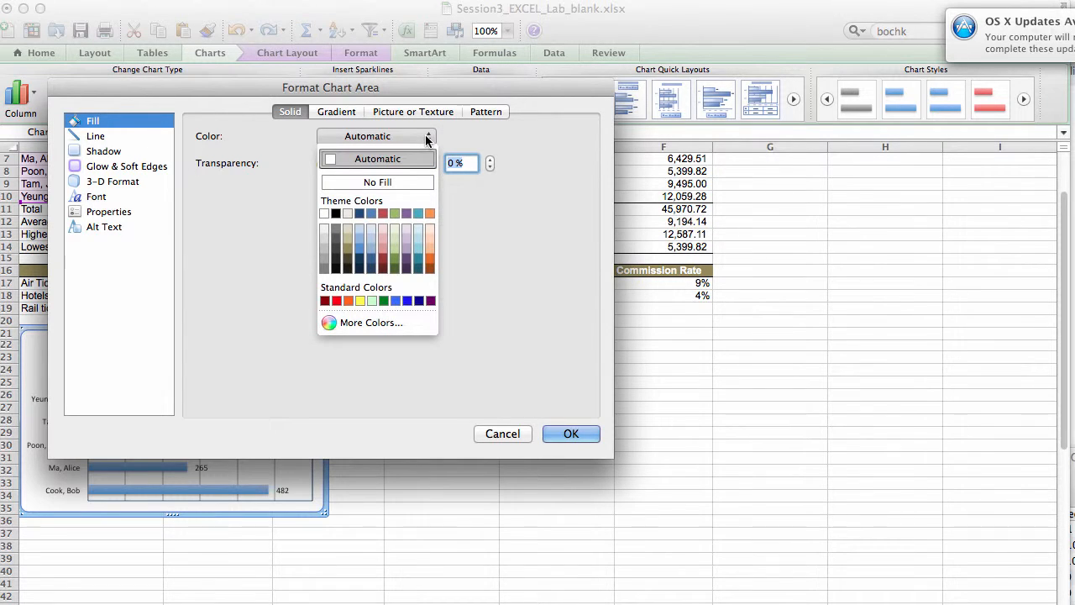
click(349, 233)
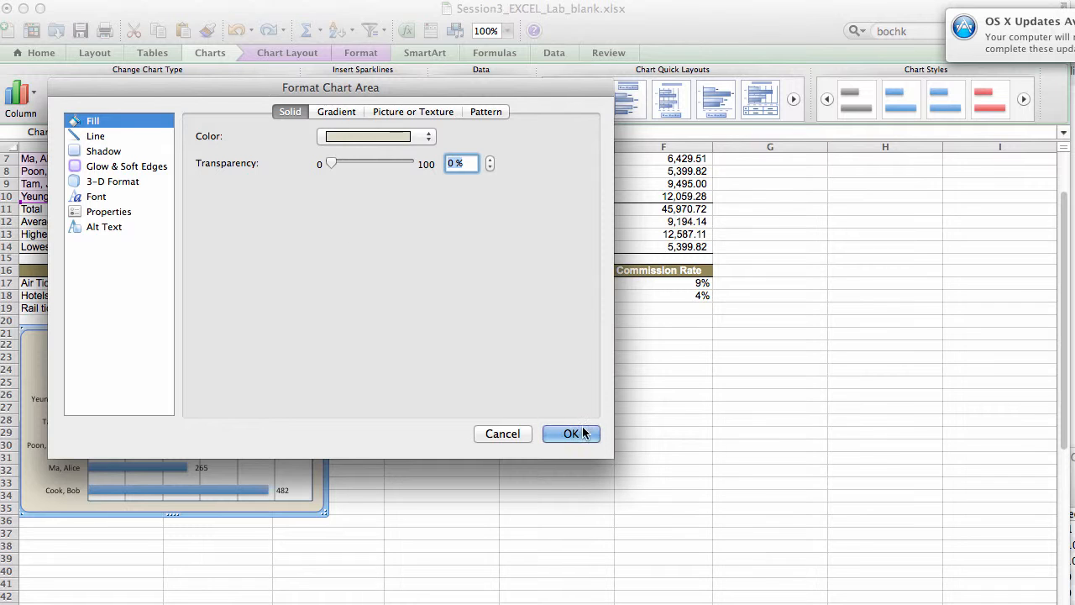
click(429, 140)
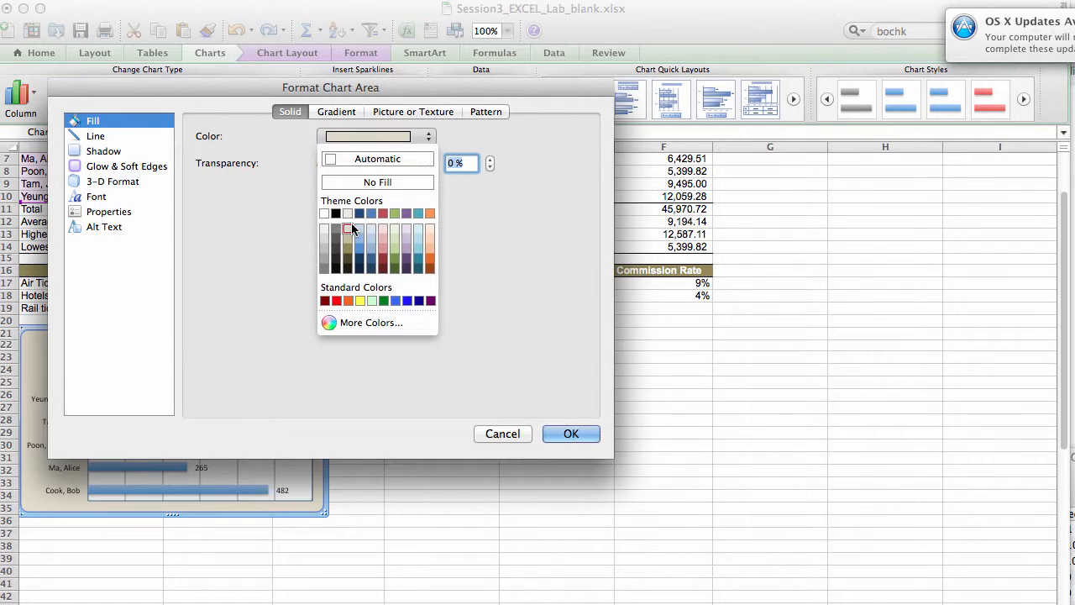
click(349, 233)
click(571, 433)
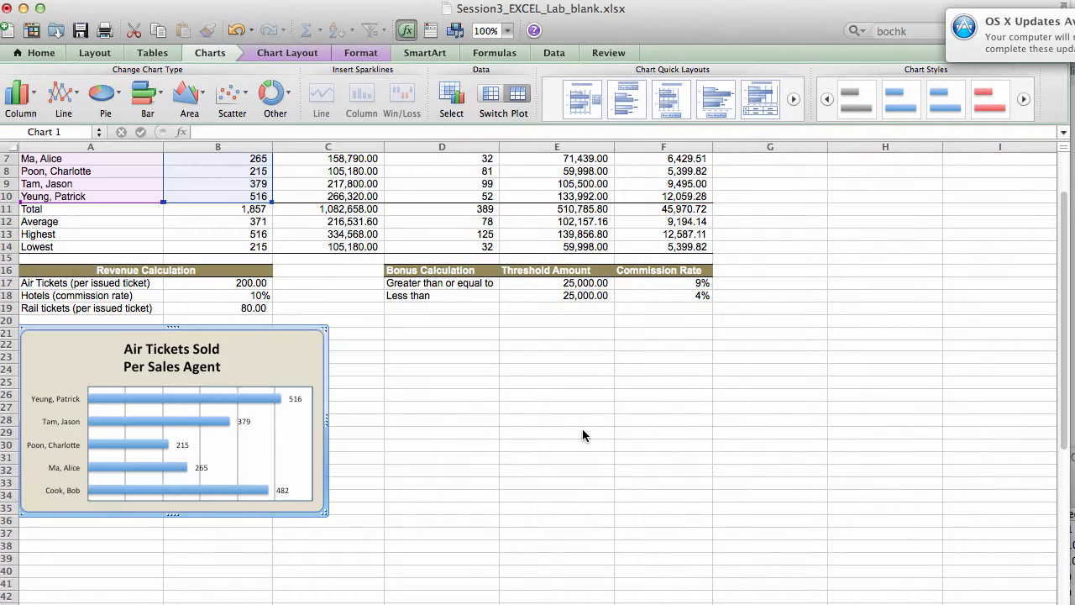
click(496, 422)
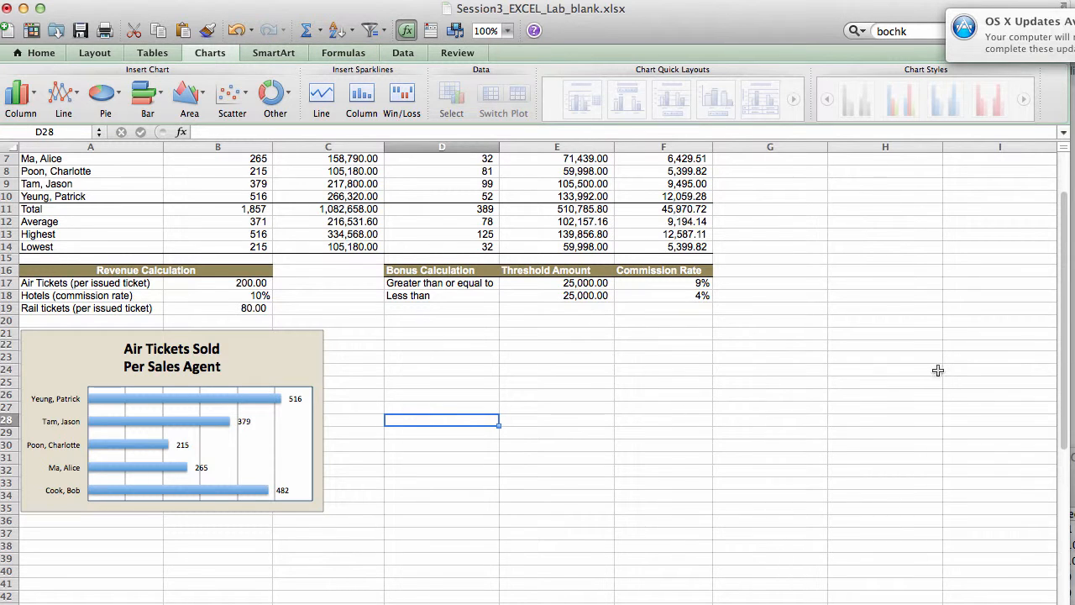
drag(1060, 340, 1055, 266)
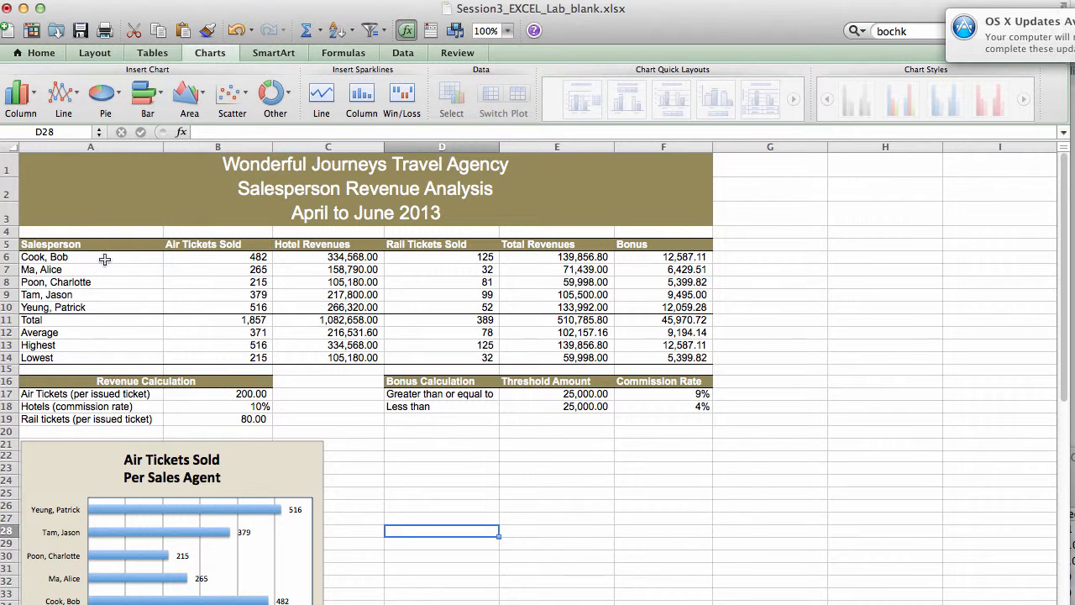
drag(104, 259, 111, 302)
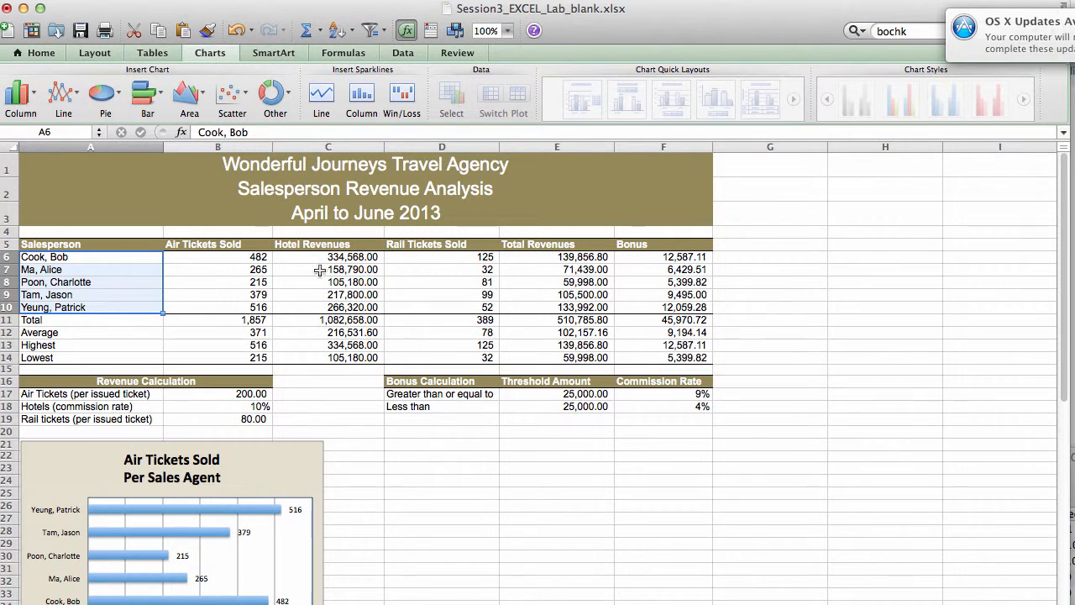
drag(328, 257, 328, 304)
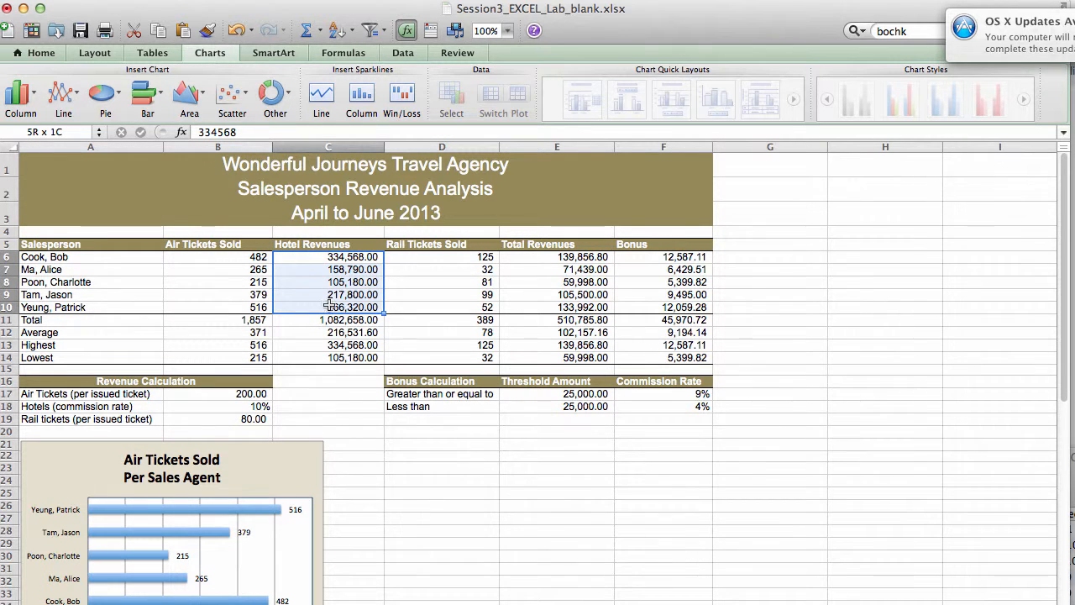
drag(124, 257, 127, 304)
drag(313, 257, 320, 307)
drag(131, 256, 135, 308)
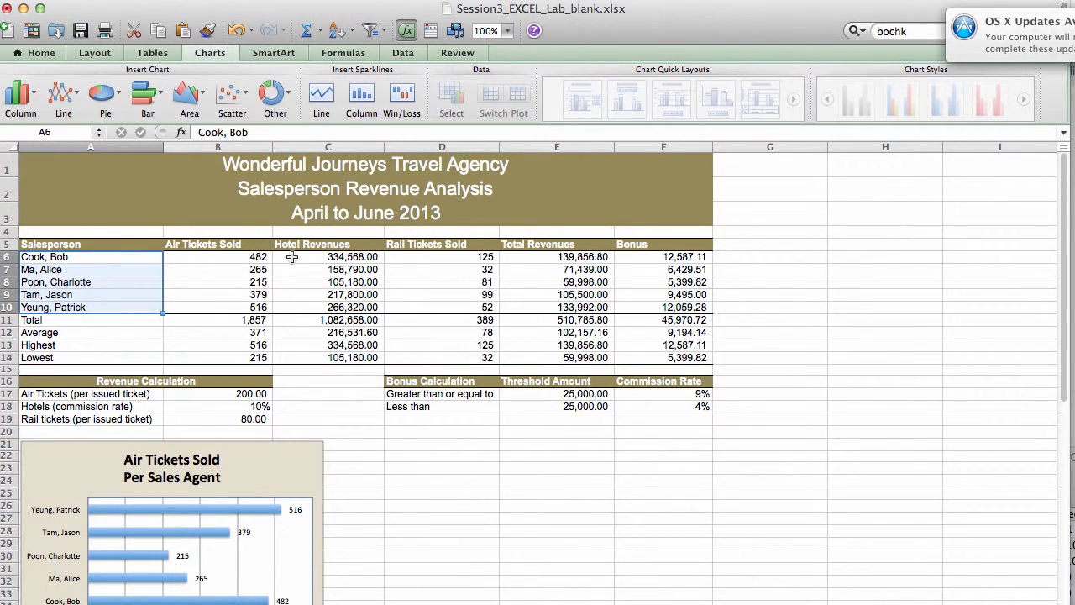
drag(292, 257, 305, 308)
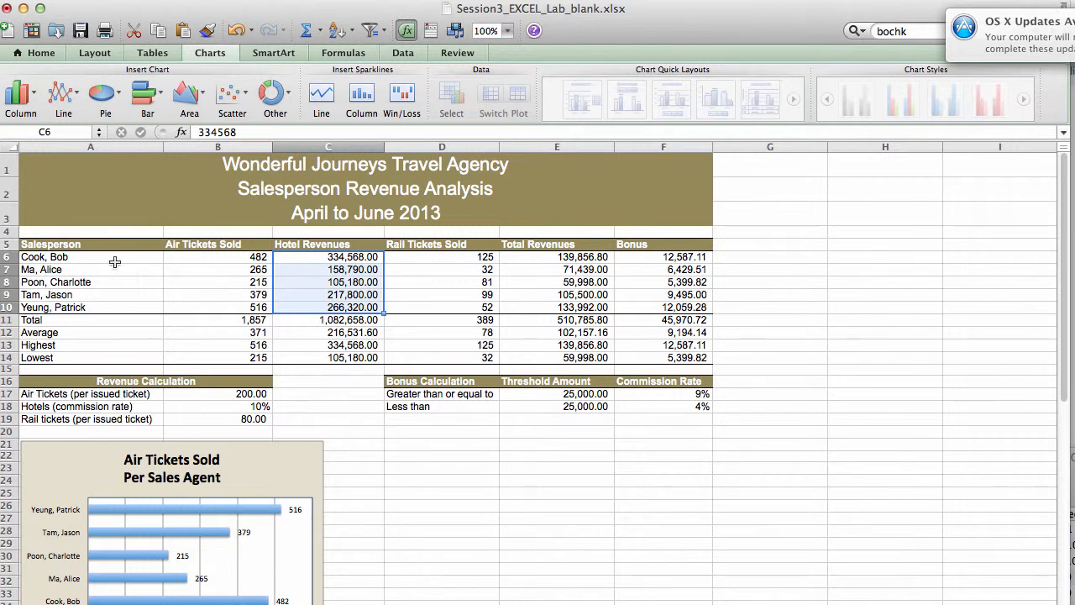
drag(116, 262, 118, 303)
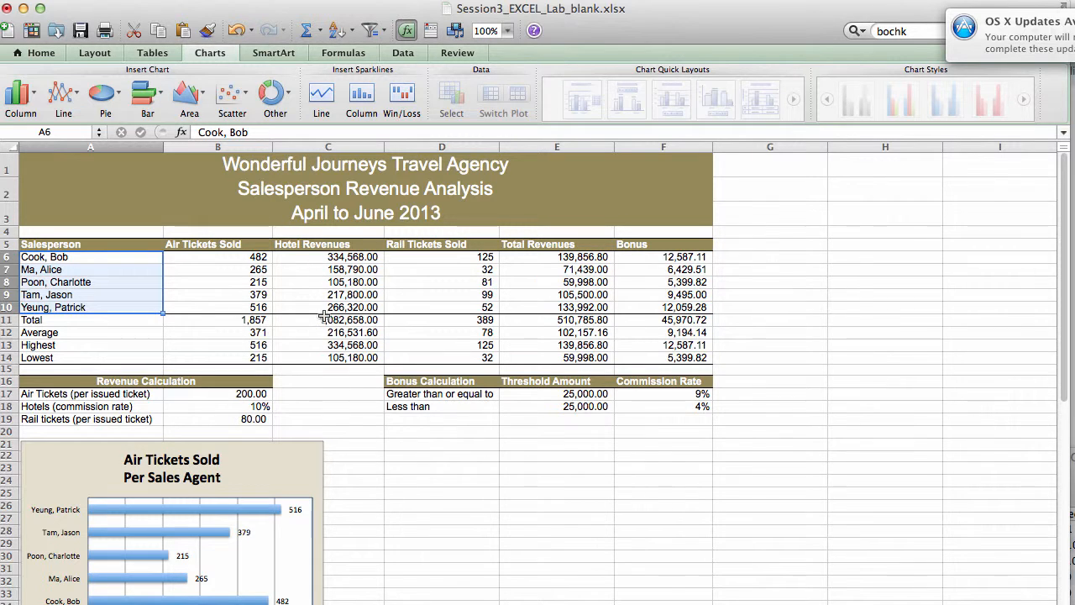
key(super+z)
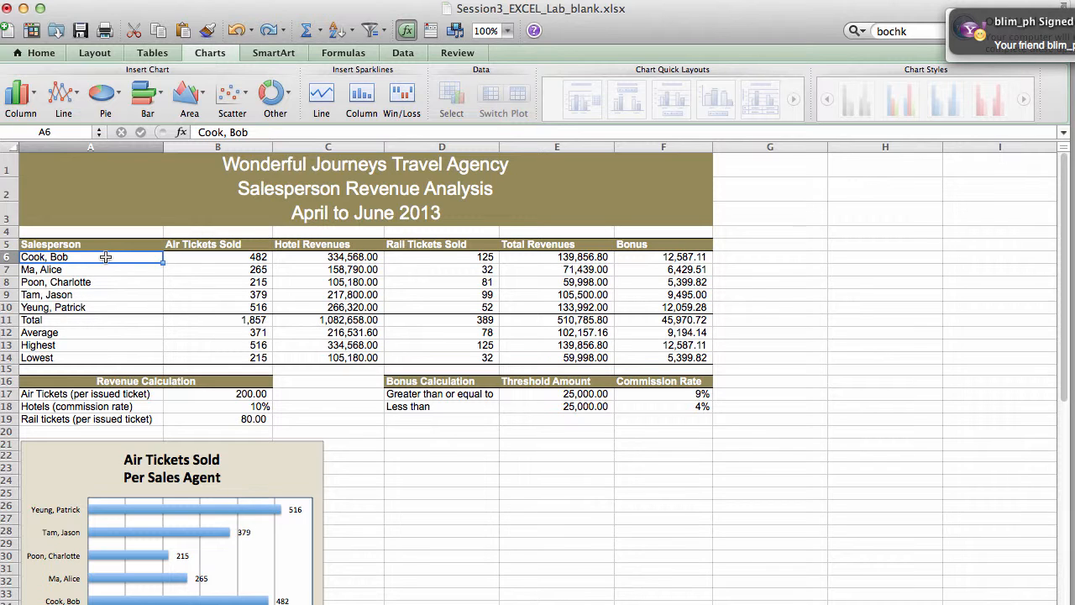
- Insert a 2-D clustered column chart from A6:A10 and C6:C10 and place it directly beside the air tickets chart
drag(106, 257, 103, 308)
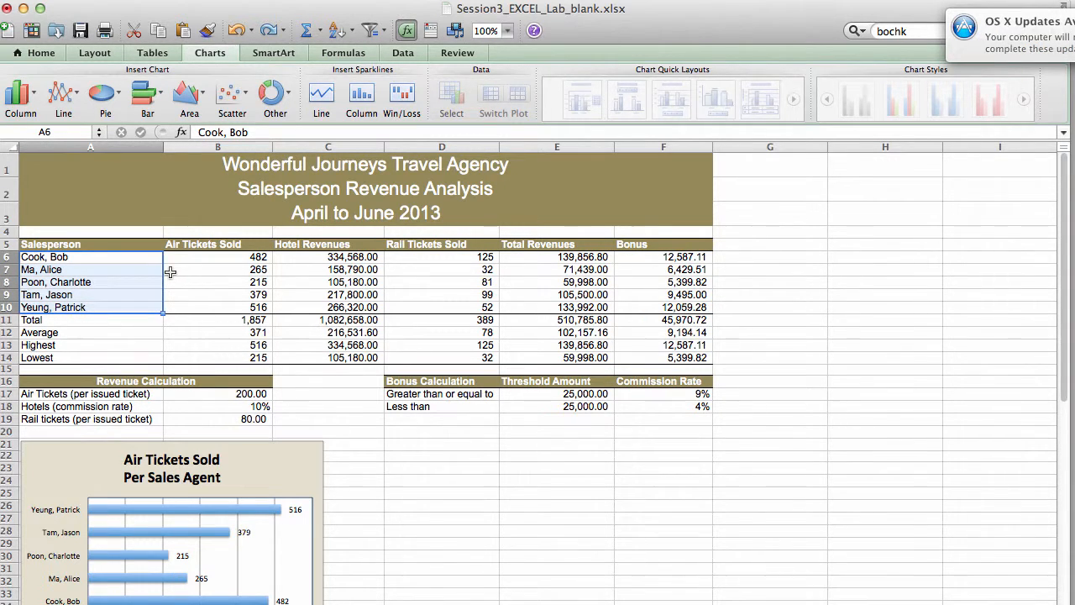
super+click(343, 256)
drag(342, 257, 344, 308)
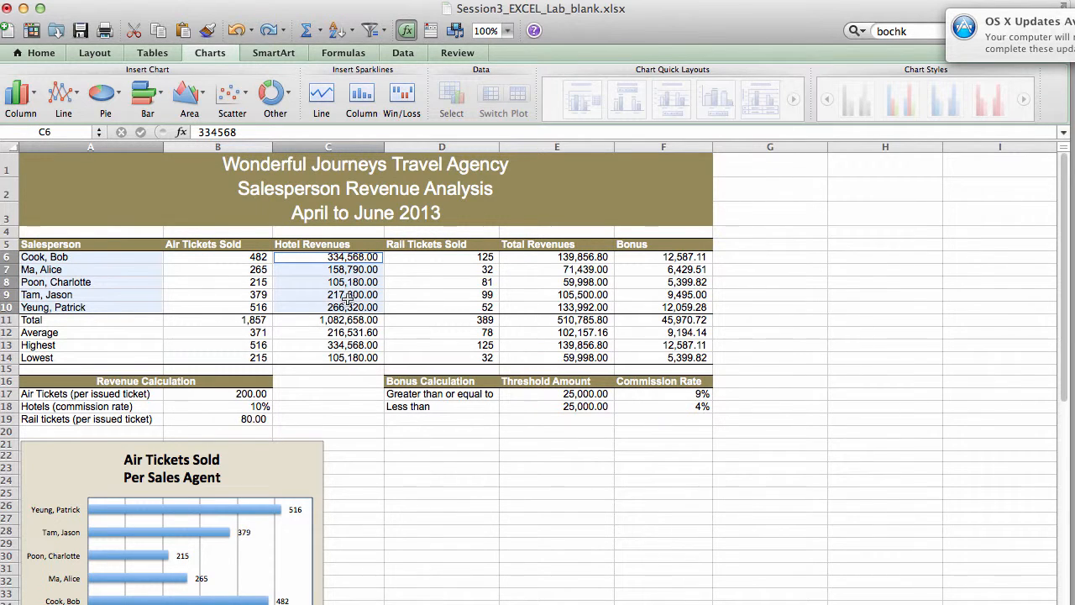
click(37, 100)
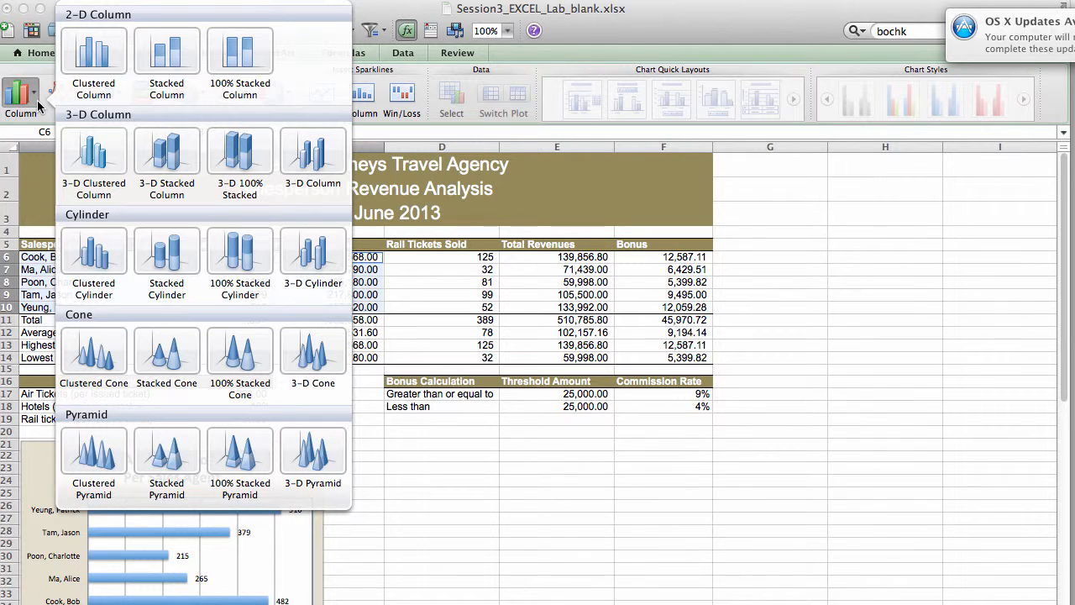
click(103, 70)
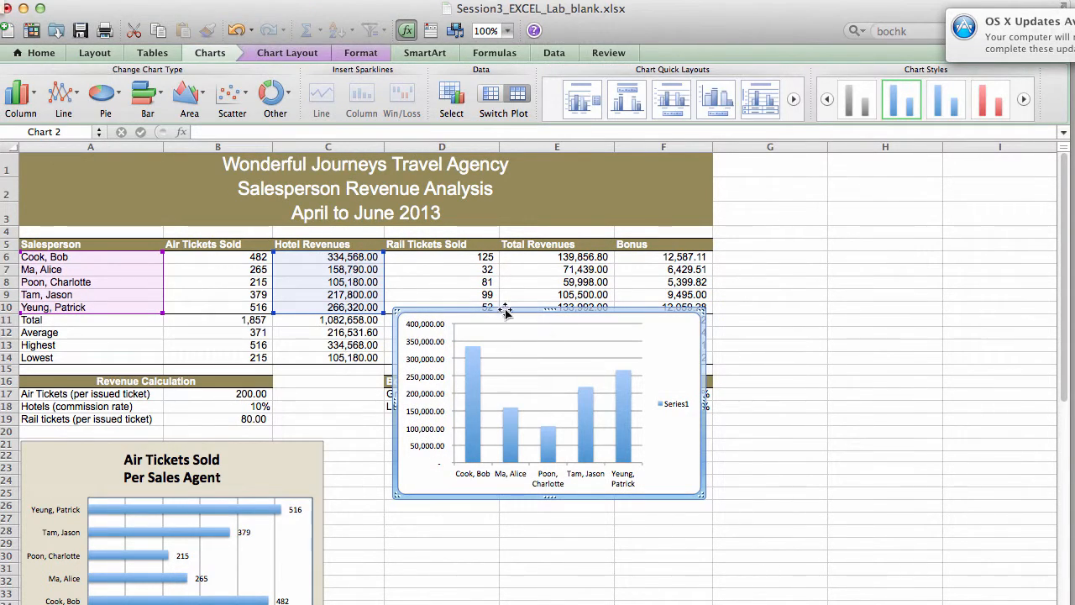
drag(494, 312, 429, 439)
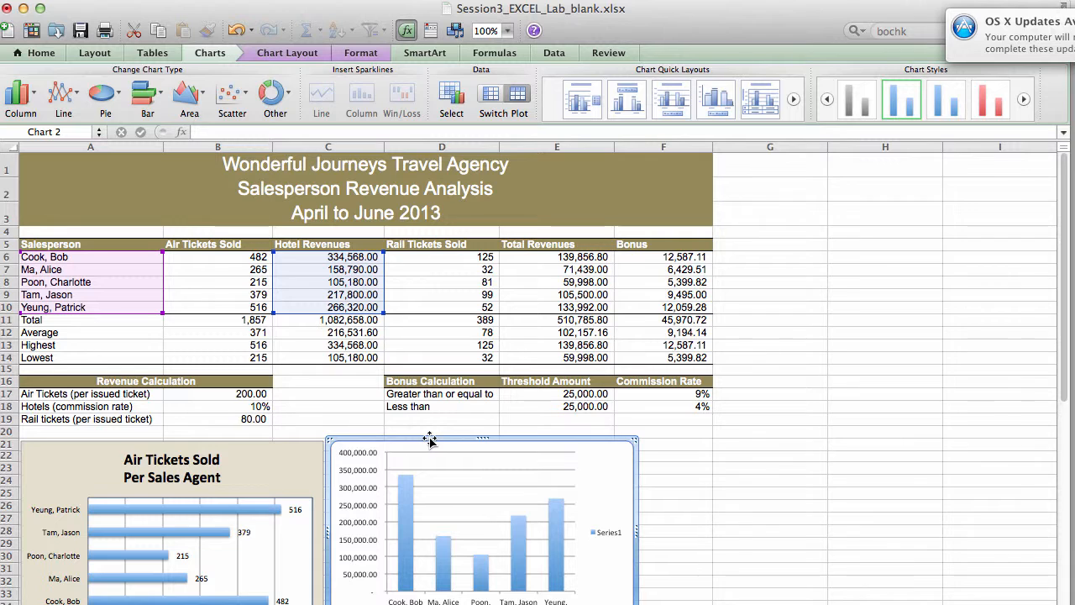
- Delete the legend from the hotel revenues column chart
click(613, 535)
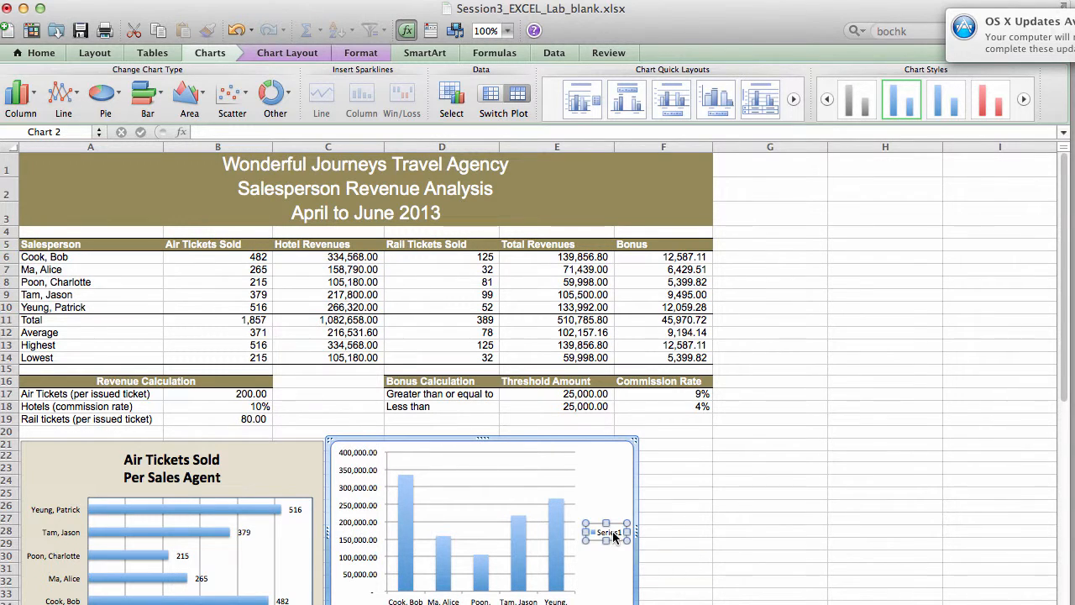
right_click(609, 532)
click(637, 540)
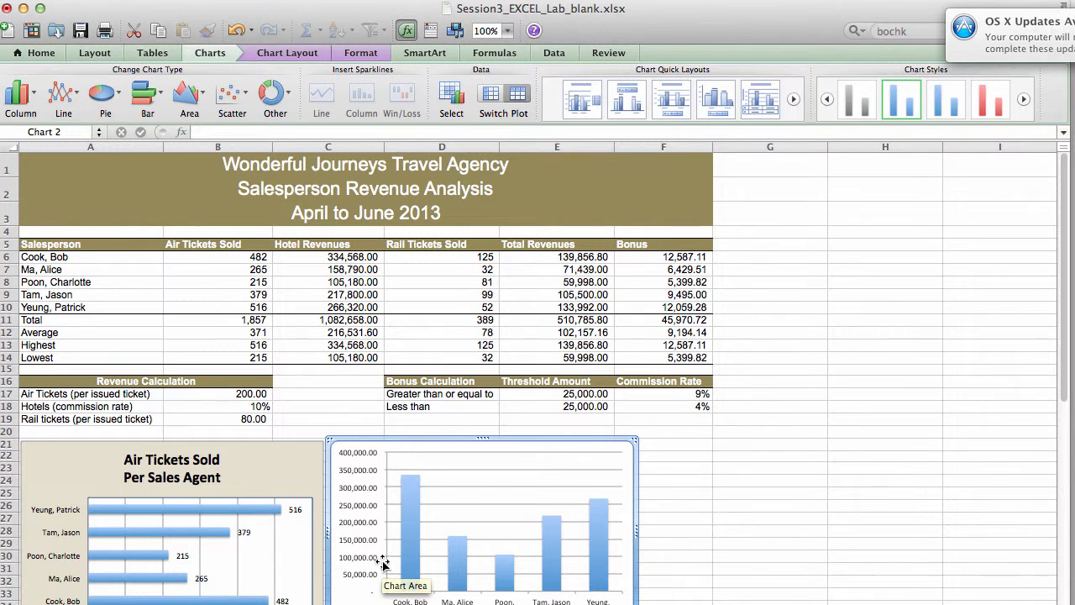
- Delete the vertical value axis from the hotel revenues chart and add data labels to its columns
click(366, 501)
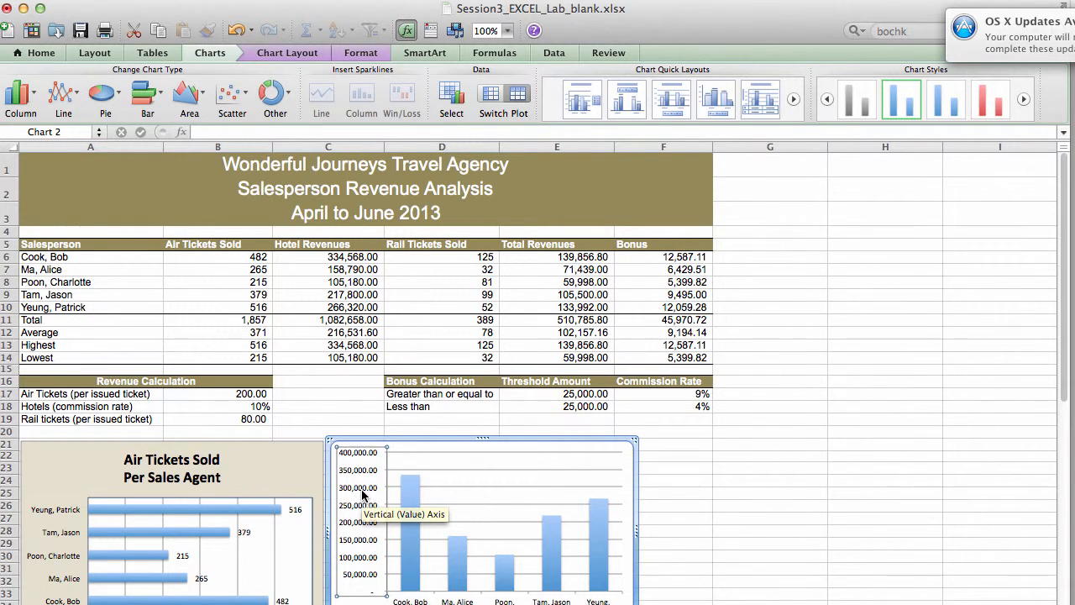
right_click(363, 496)
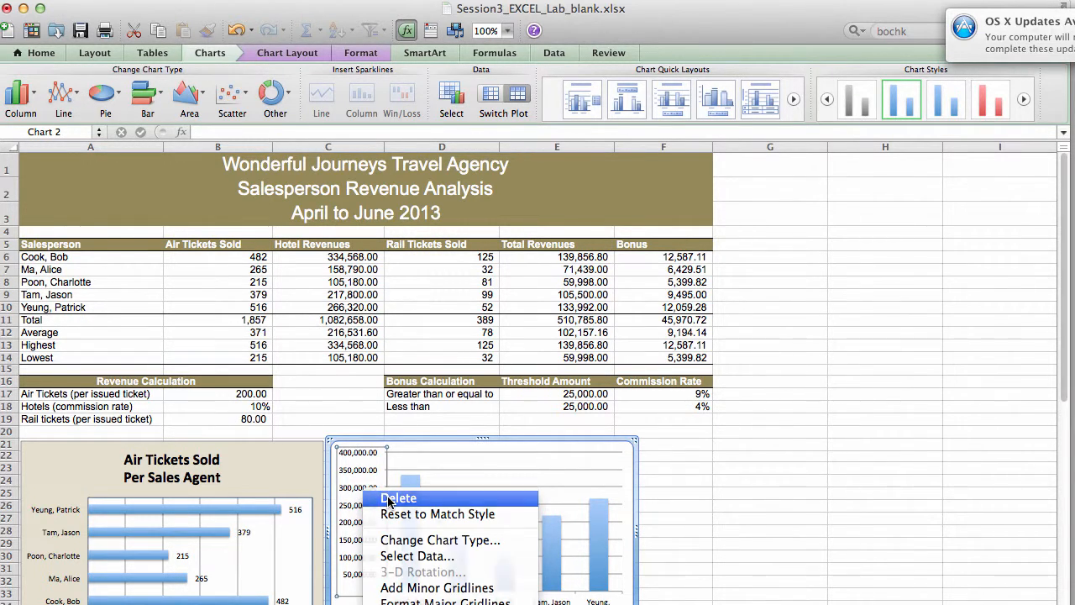
click(388, 498)
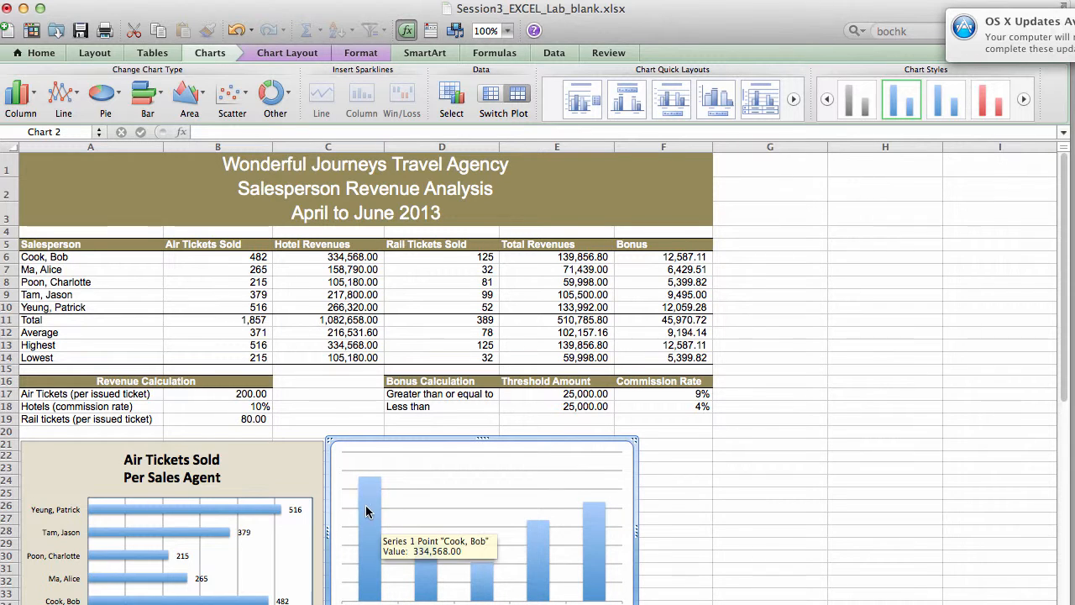
right_click(365, 505)
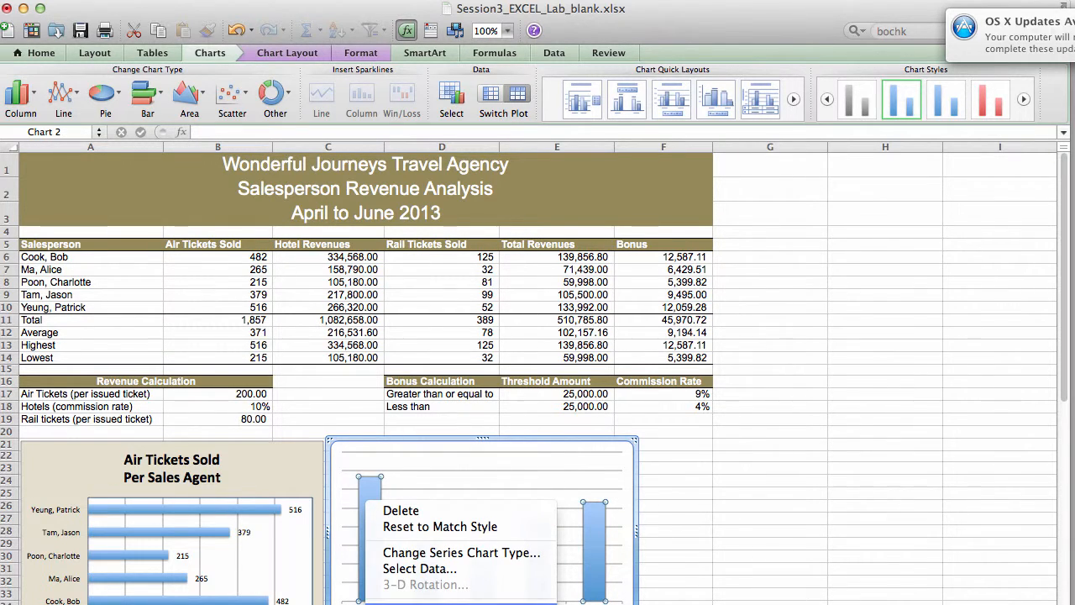
click(424, 603)
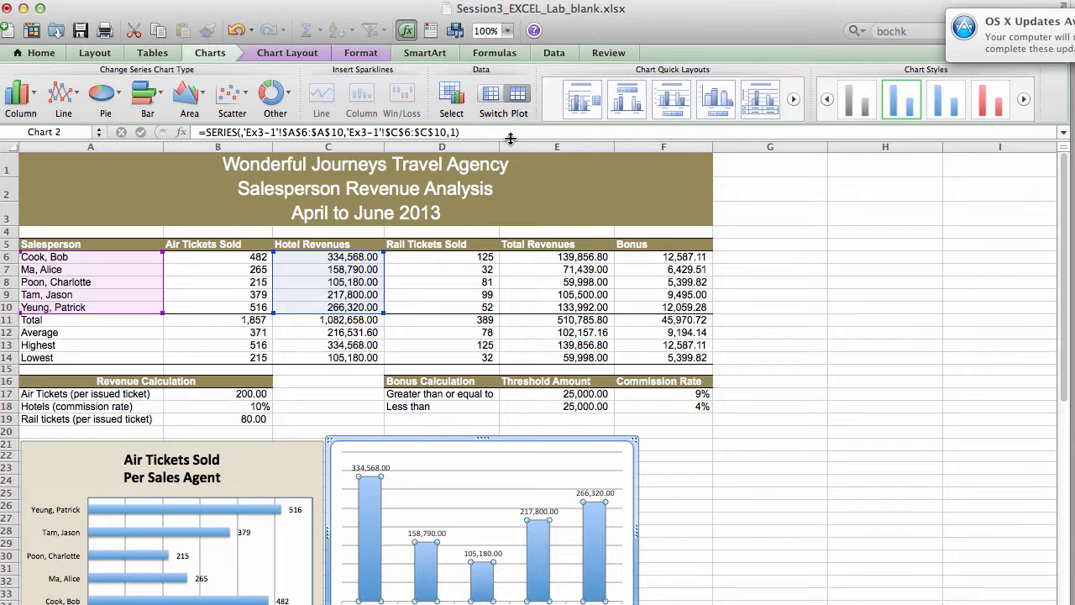
- Apply quick Layout 1 to the hotel revenues column chart and delete its vertical value axis
click(585, 102)
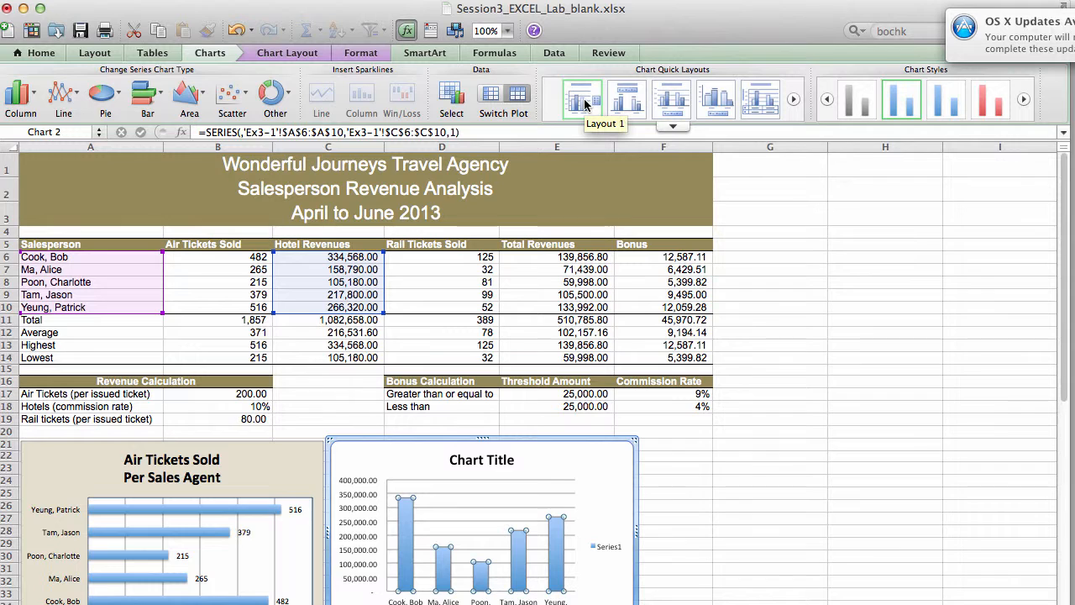
click(363, 499)
right_click(362, 496)
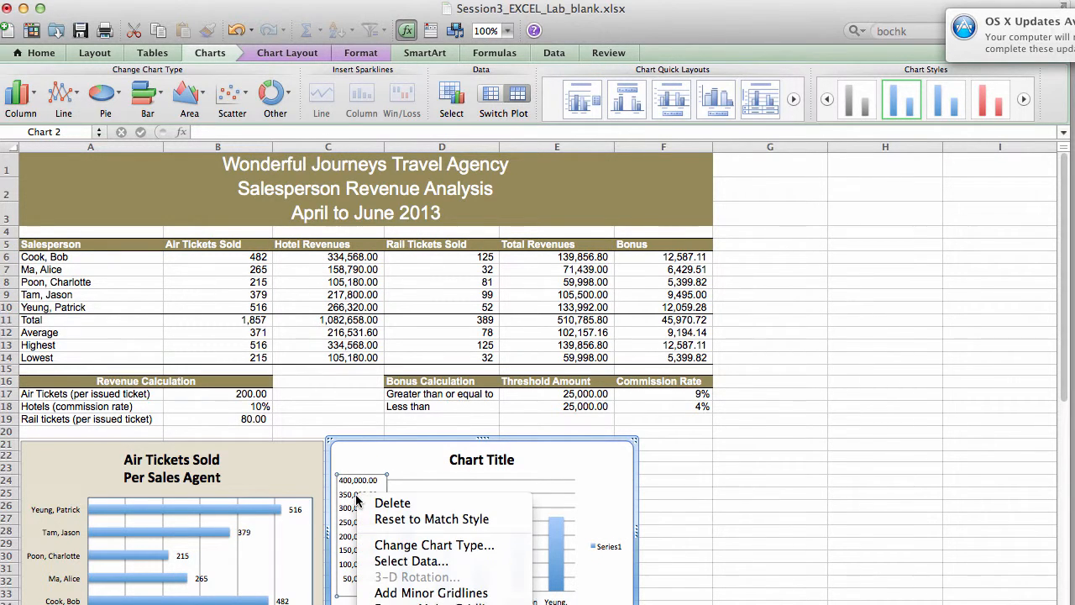
click(382, 503)
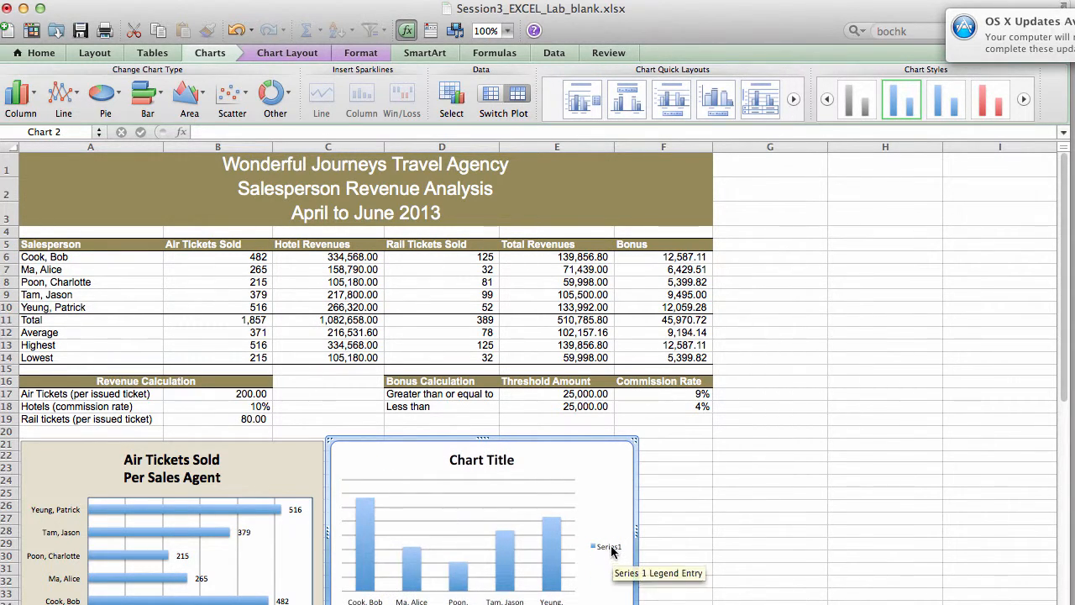
- Delete the Series1 legend from the hotel revenues chart and add data labels to its columns
right_click(611, 544)
click(638, 554)
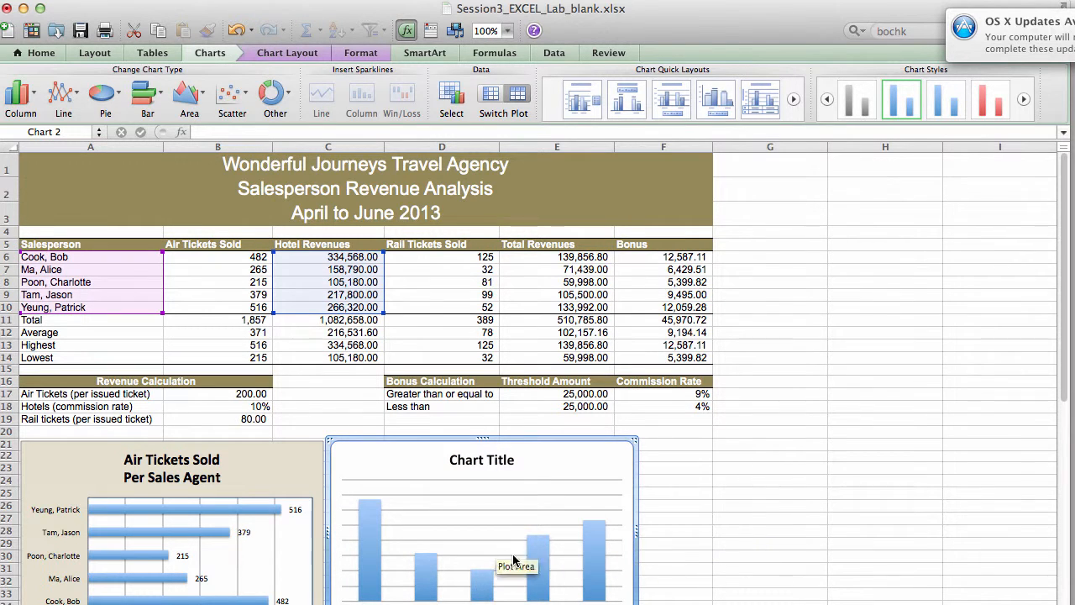
right_click(538, 544)
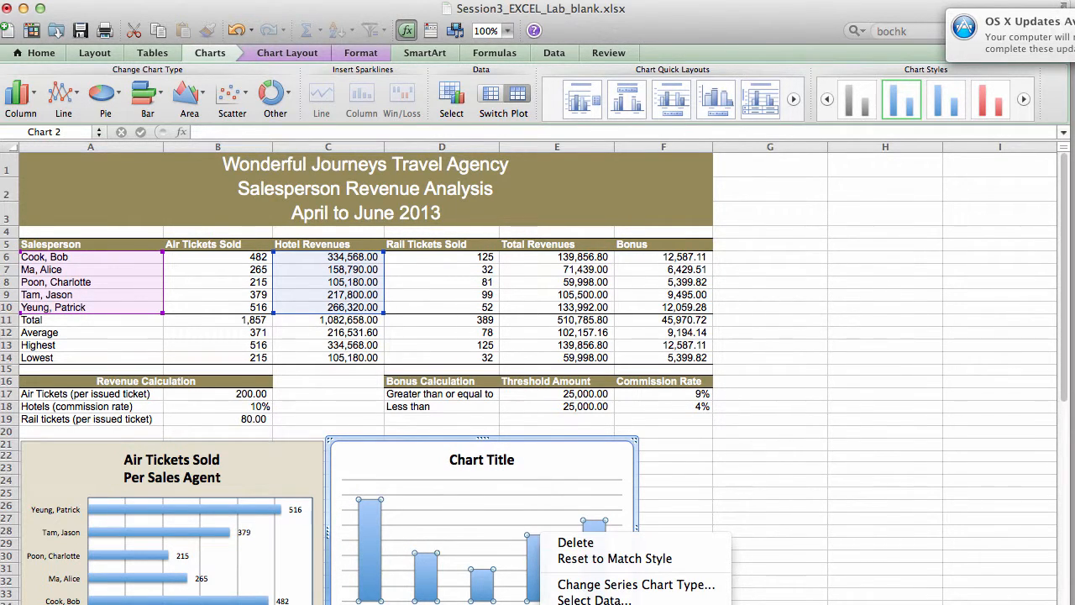
click(622, 600)
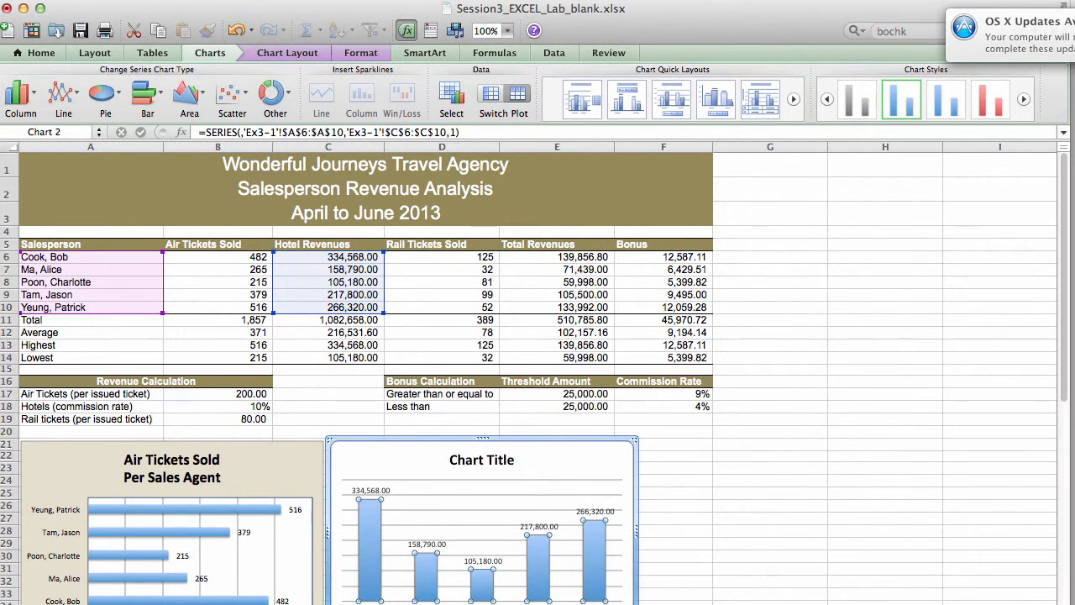
- Replace the hotel revenues chart's title with "Hotel Revenues" and "Per Sales Agent" on two lines
click(480, 462)
drag(450, 460, 510, 460)
text(Hoe)
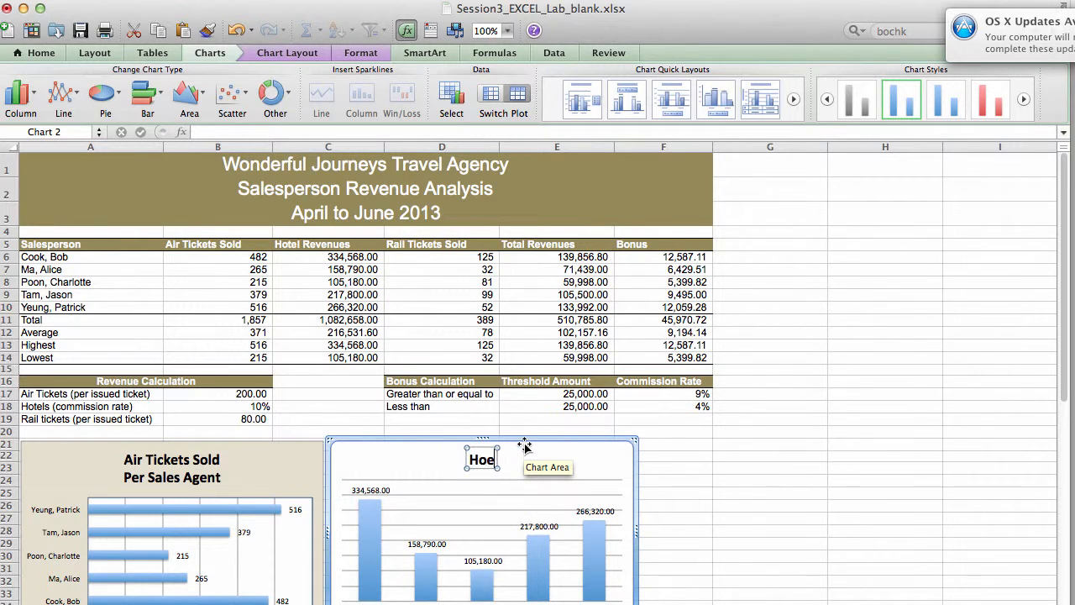
key(BackSpace)
text(tel Revenues)
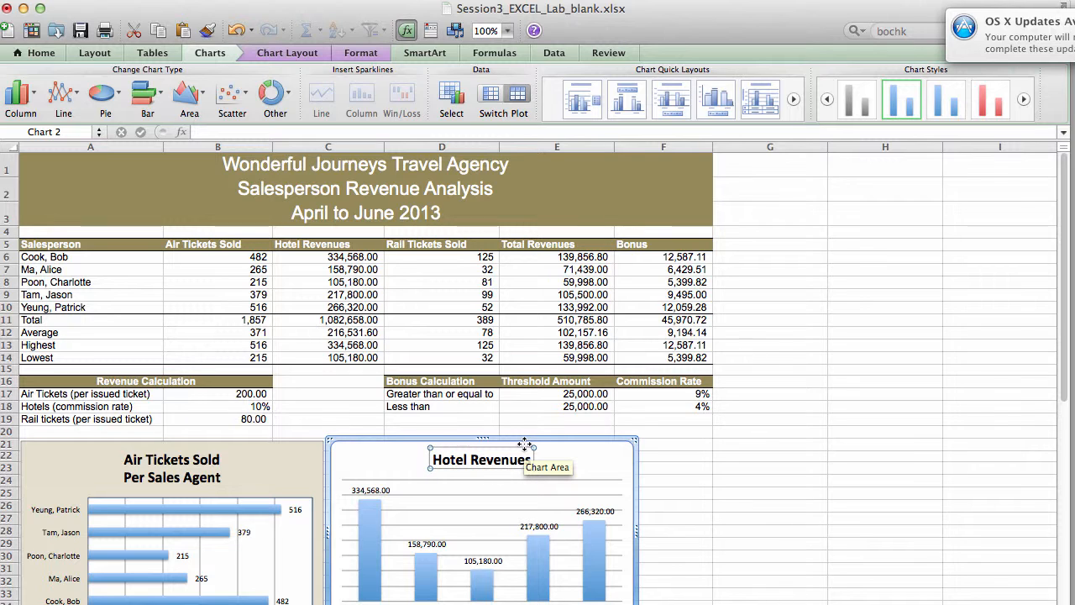
key(Return)
text(Per Sa)
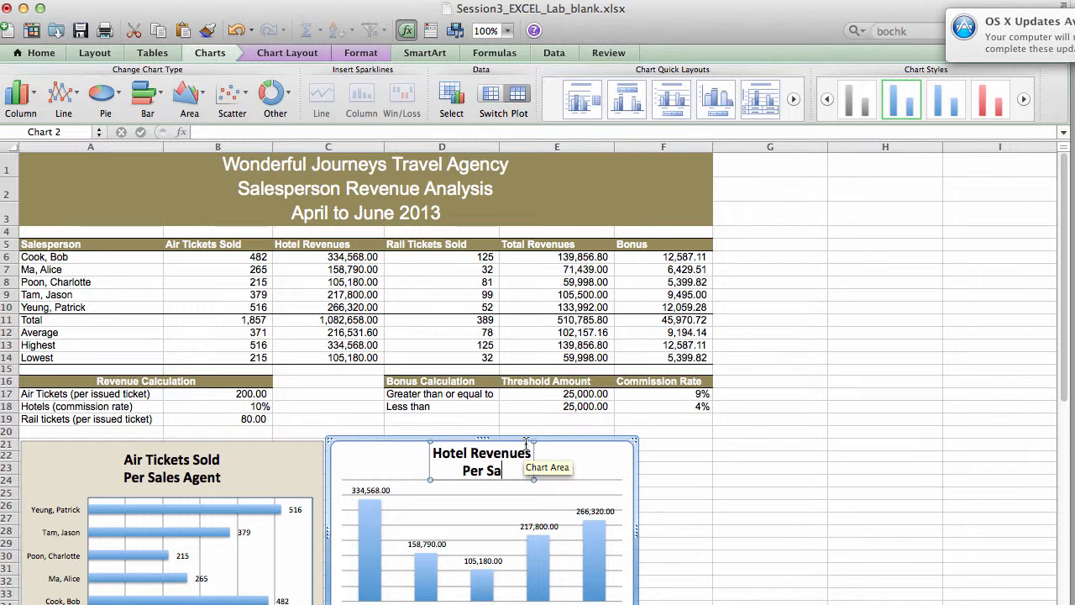
text(les Agent)
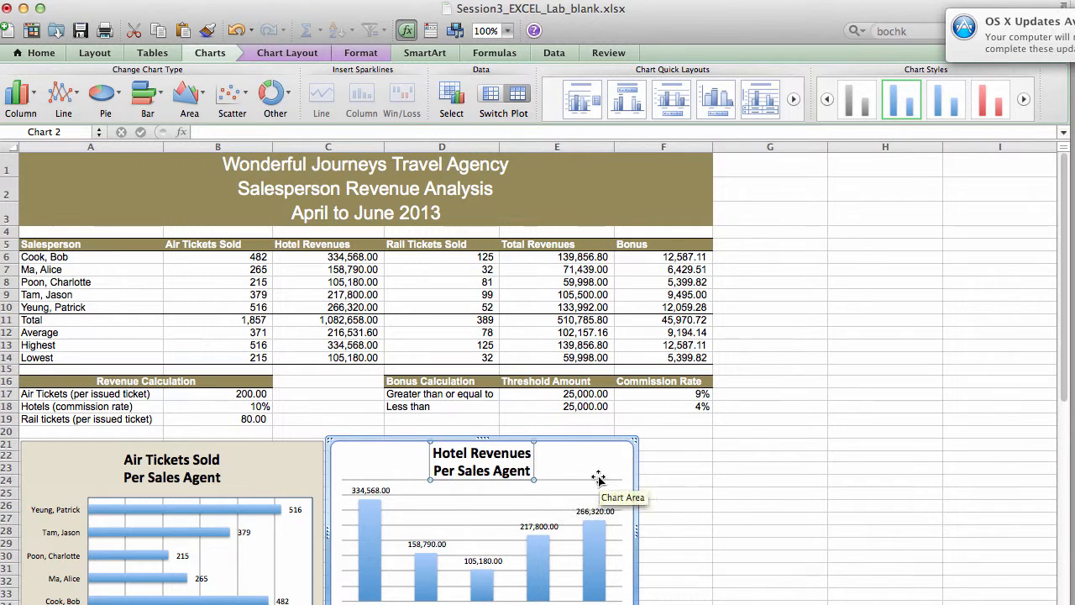
click(594, 467)
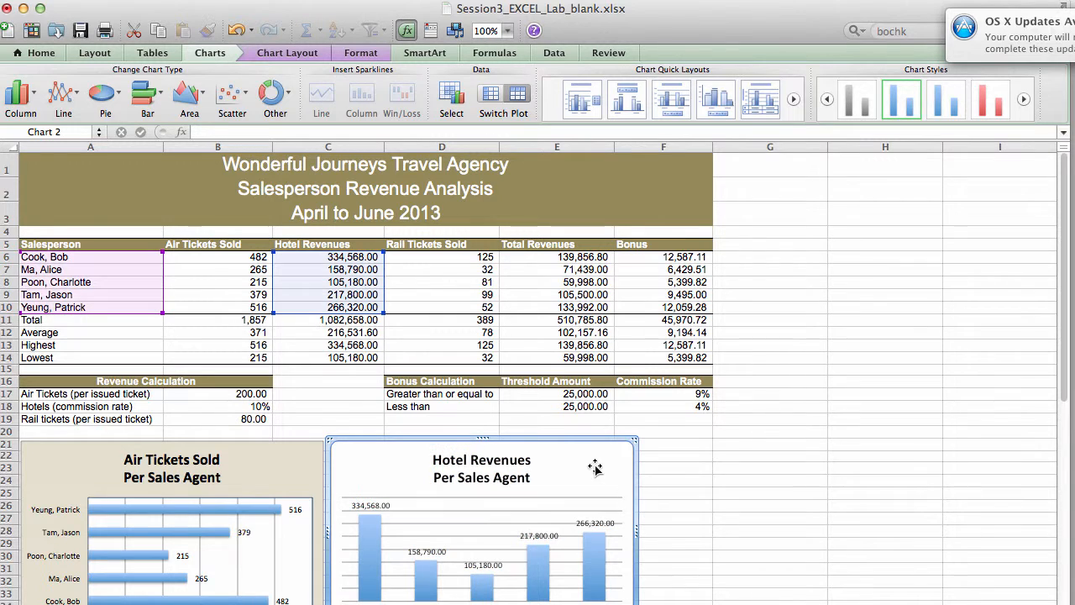
- Give the hotel revenues chart's plot area a solid dark blue theme-colour border line
click(504, 508)
right_click(500, 504)
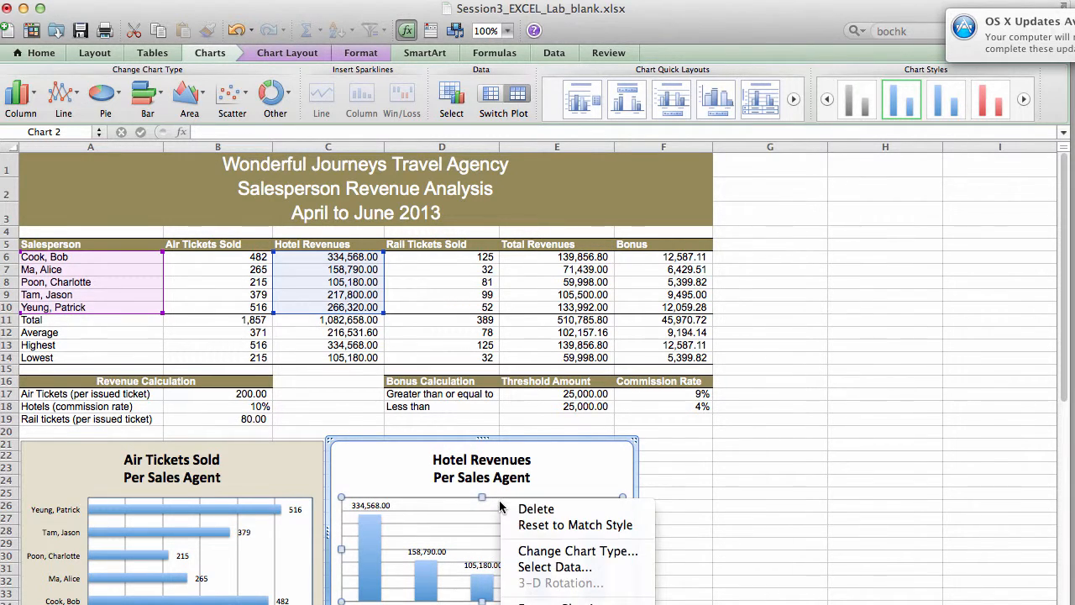
click(574, 598)
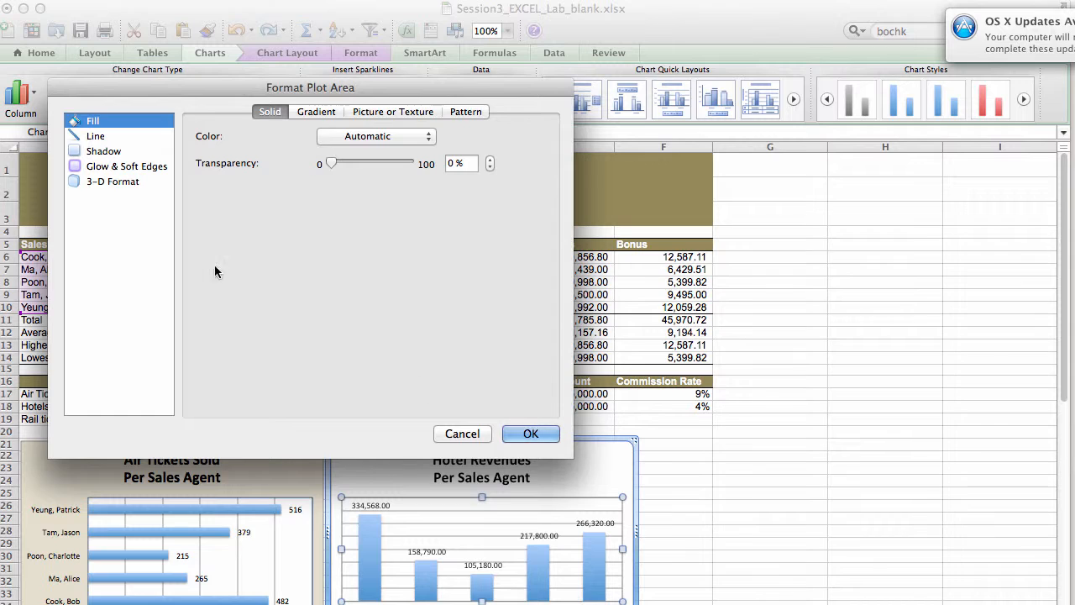
click(116, 138)
click(336, 138)
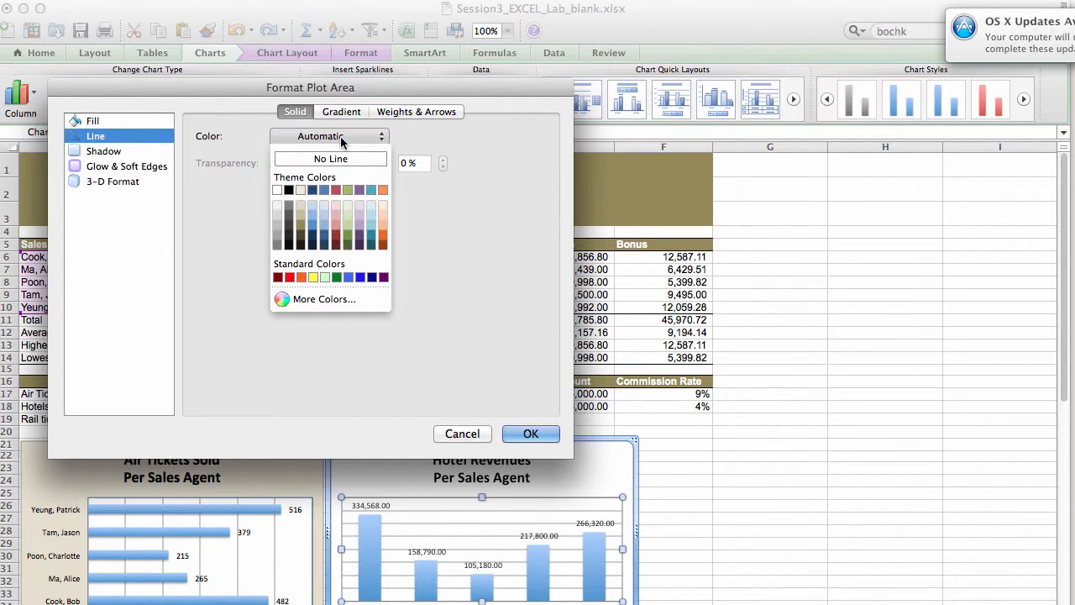
click(312, 191)
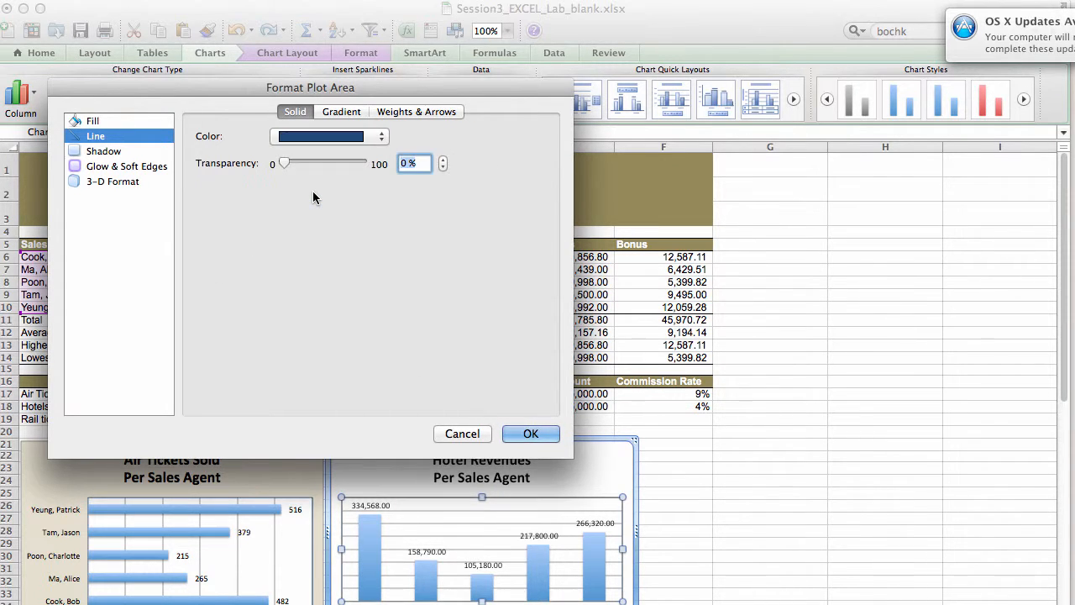
click(546, 431)
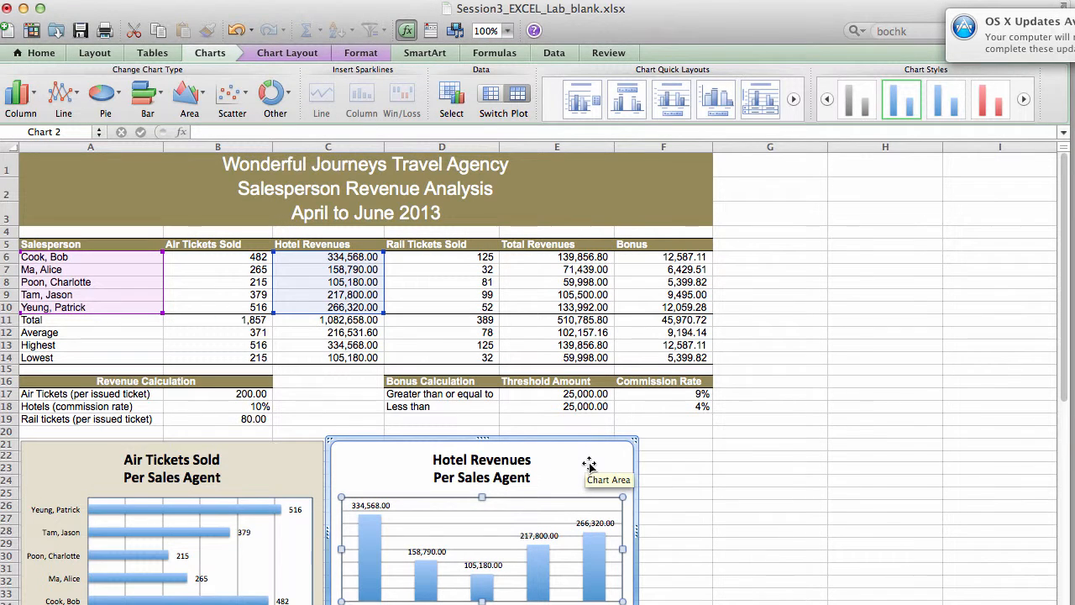
- Fill the chart area of the hotel revenues chart with a solid light tan theme colour and deselect the chart
right_click(589, 466)
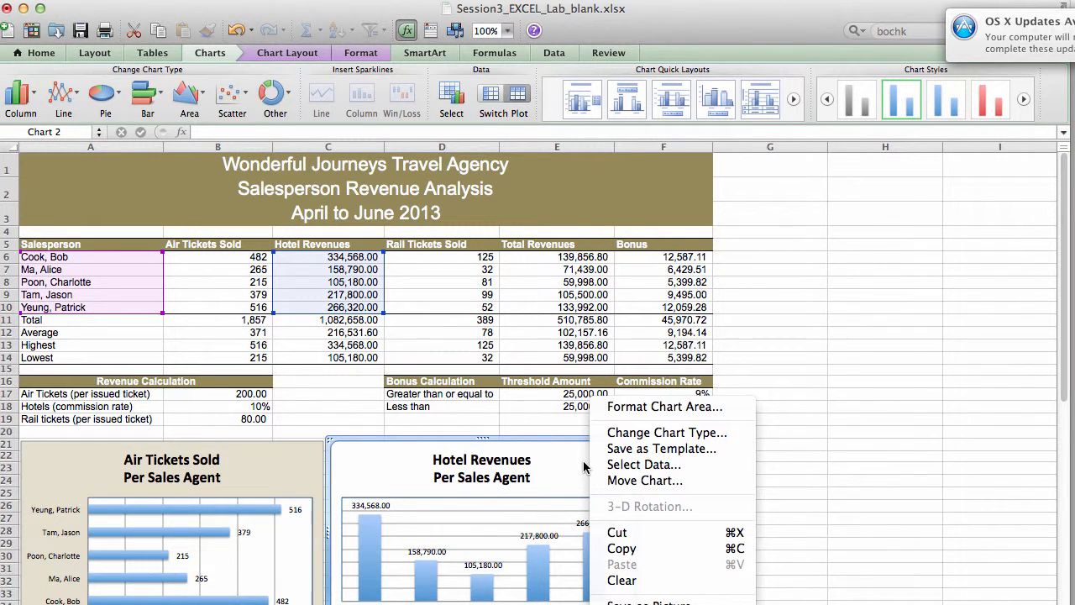
click(645, 406)
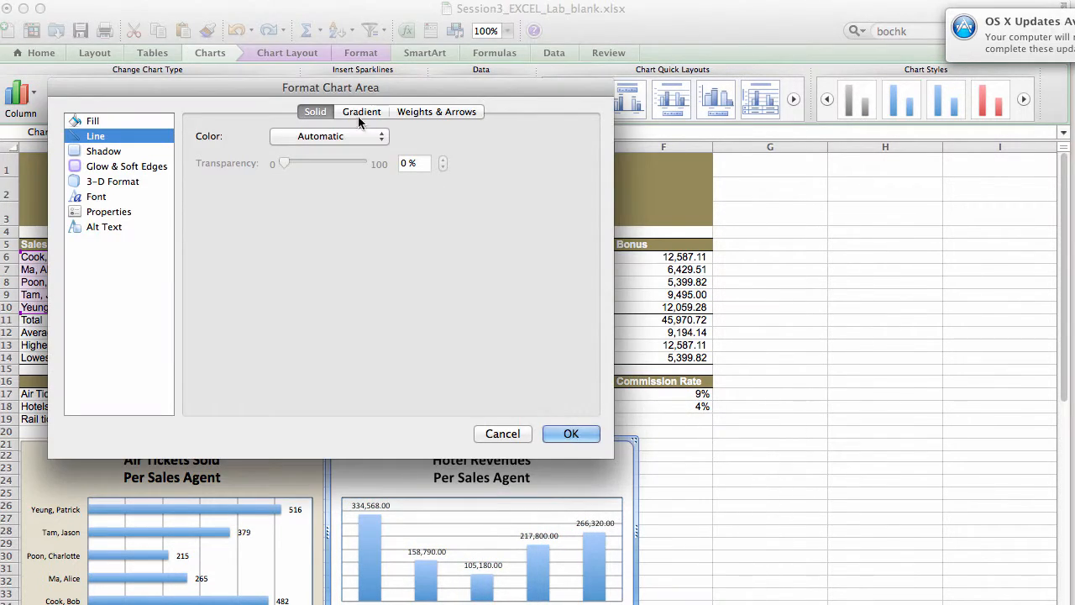
click(122, 119)
click(415, 139)
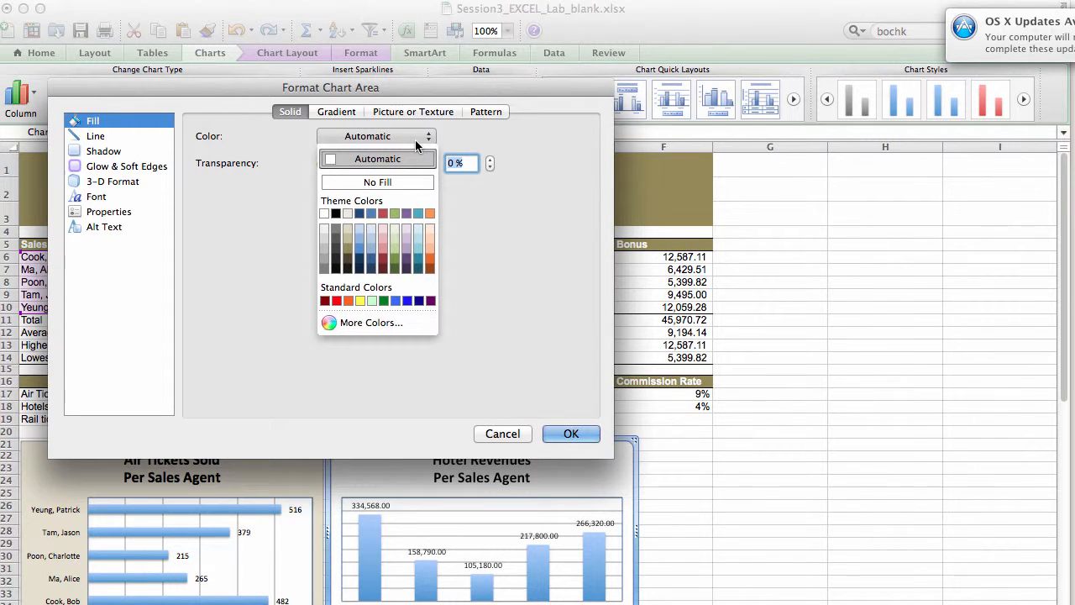
click(351, 228)
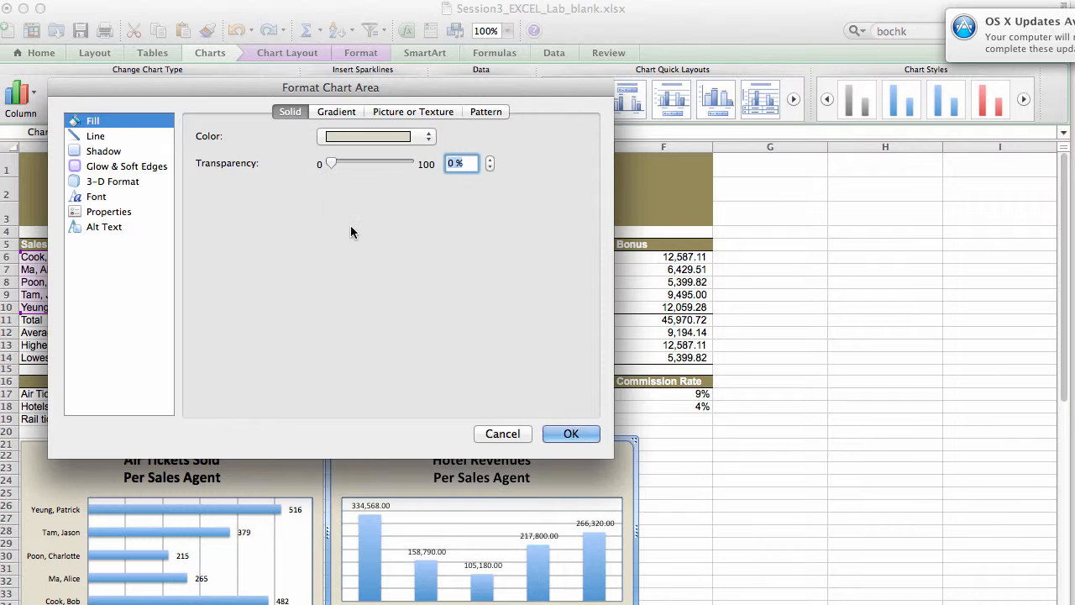
click(583, 437)
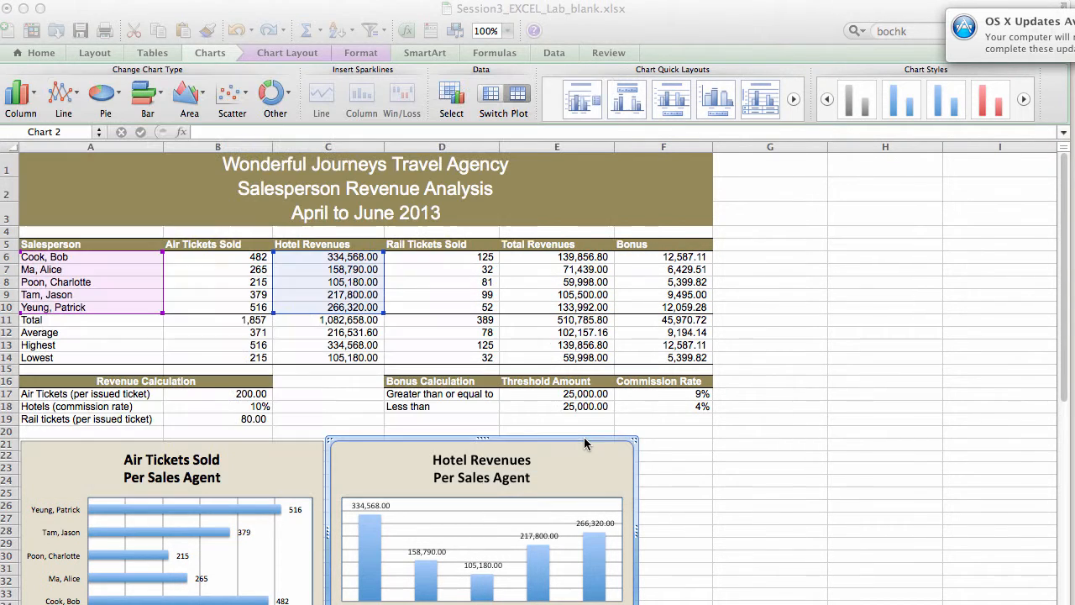
click(720, 481)
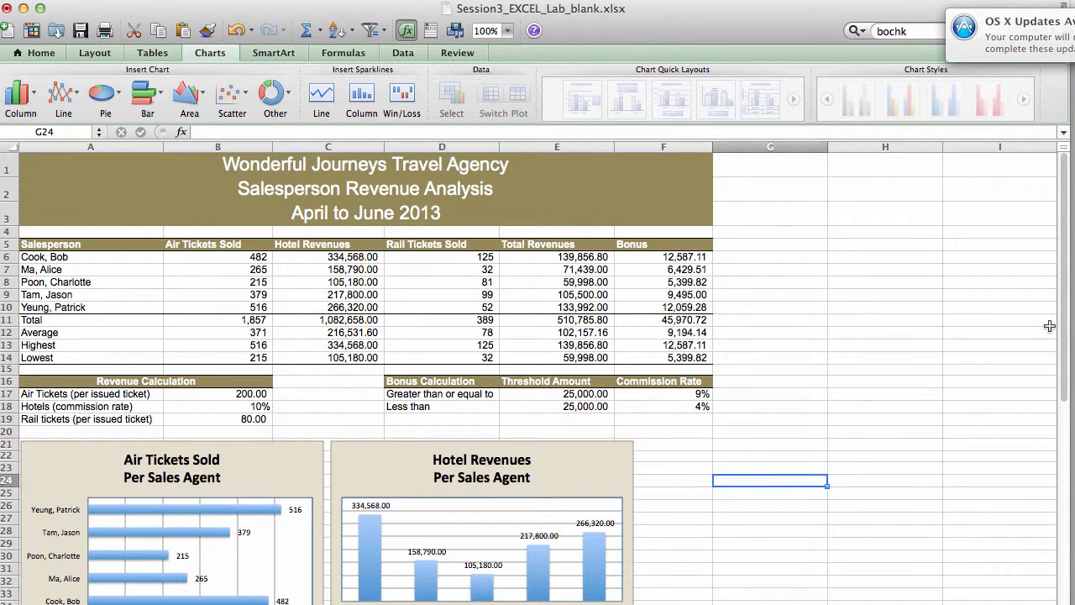
- Insert a 3-D exploded pie chart from A6:A10 and E6:E10 and place it directly beside the hotel revenues chart
drag(1062, 327, 1063, 340)
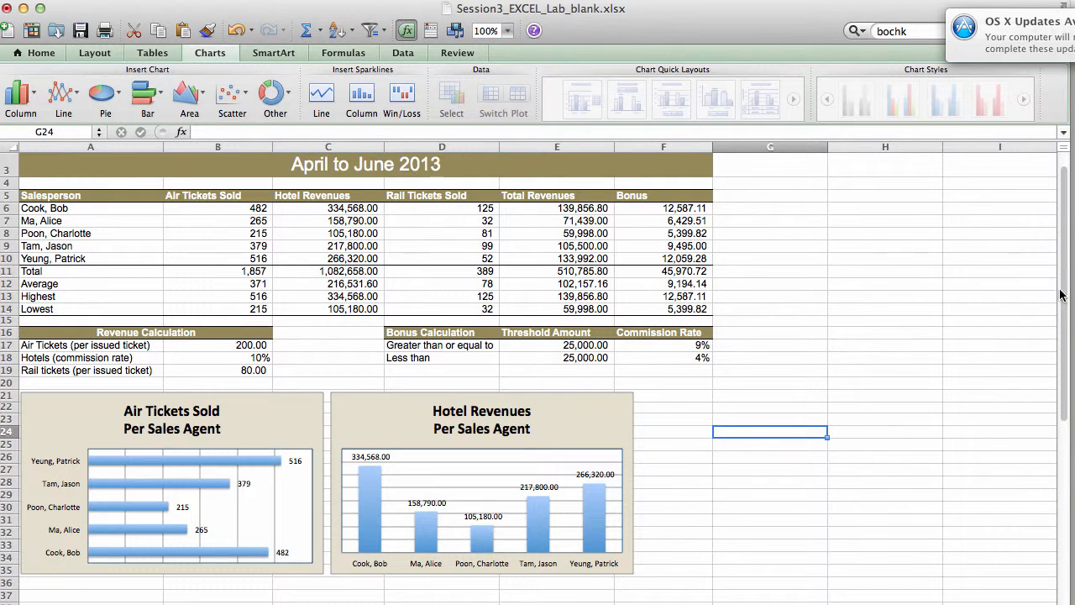
scroll(1057, 298, up, 2)
scroll(1063, 301, down, 1)
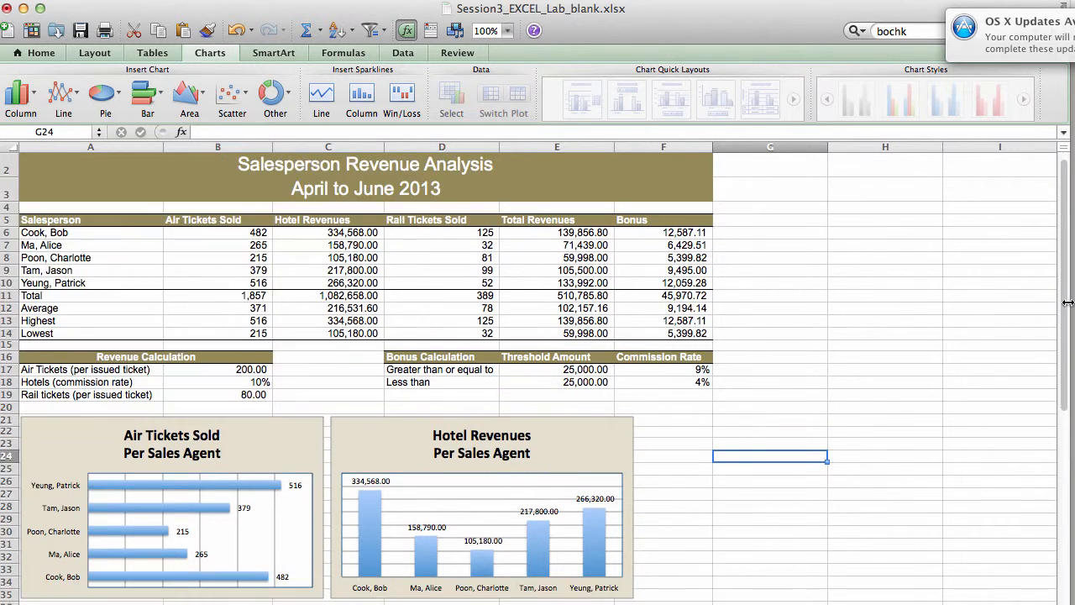
drag(130, 232, 126, 277)
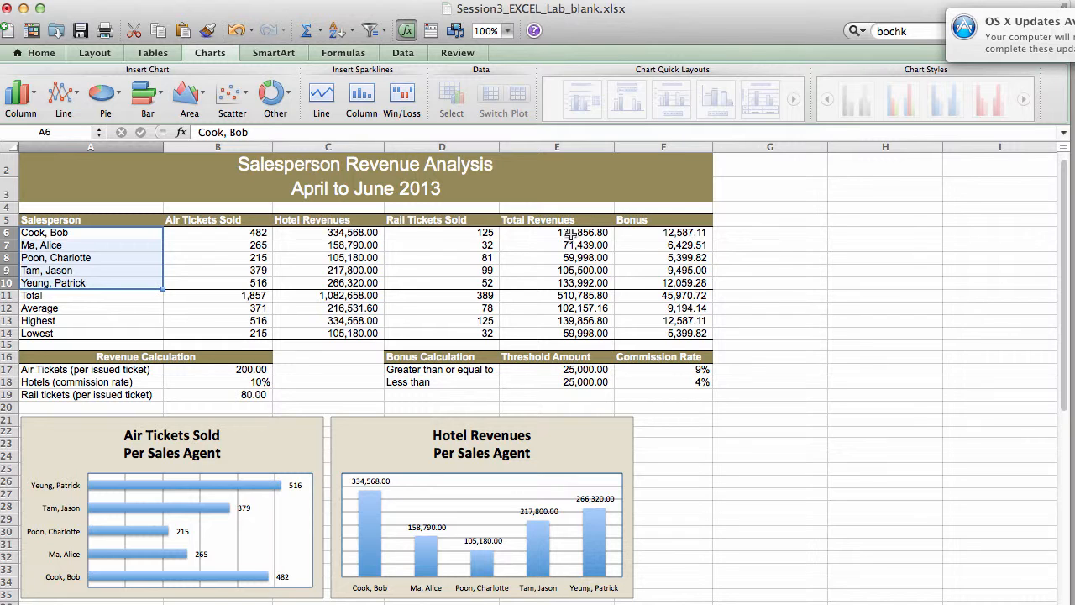
drag(572, 234, 578, 279)
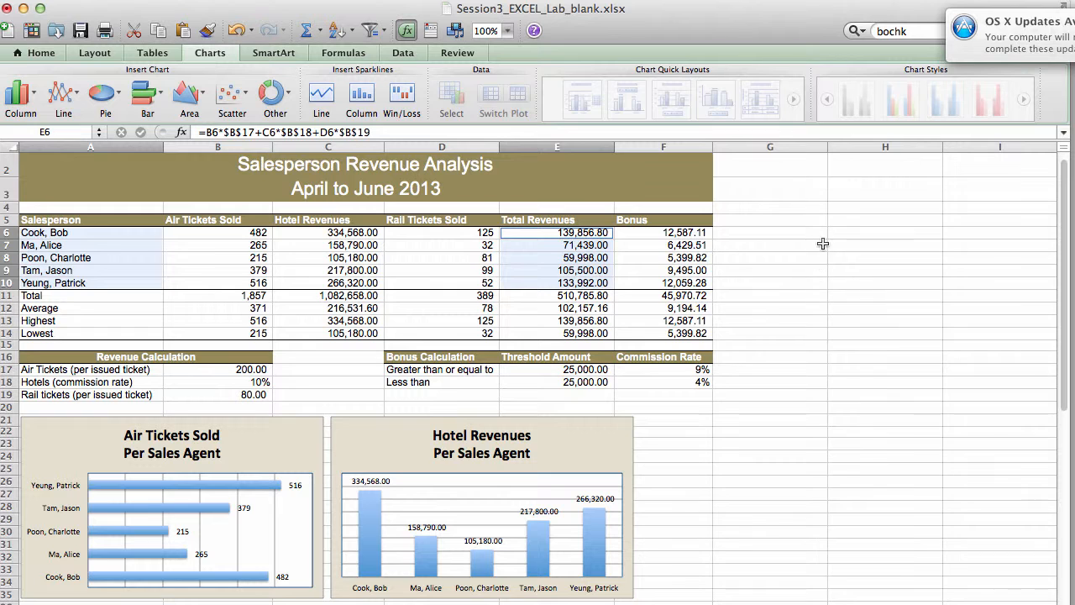
click(121, 100)
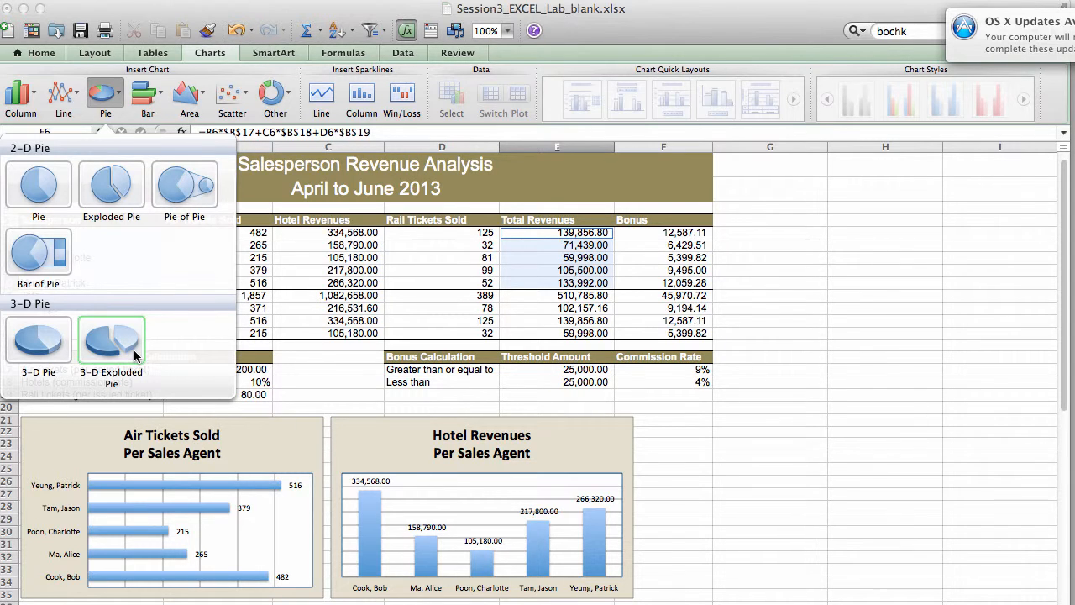
click(112, 340)
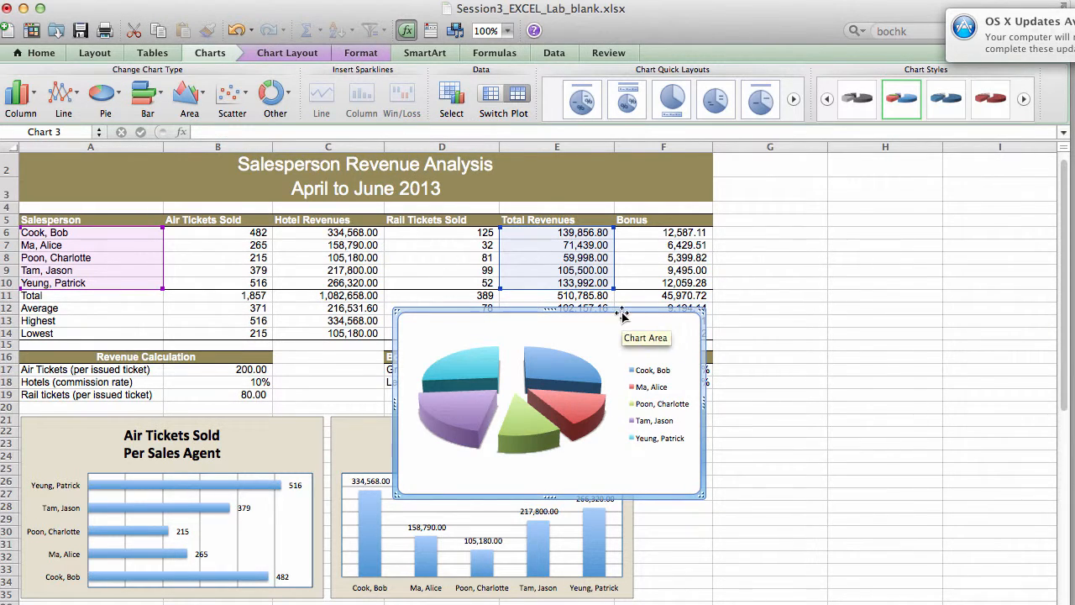
drag(622, 314, 867, 417)
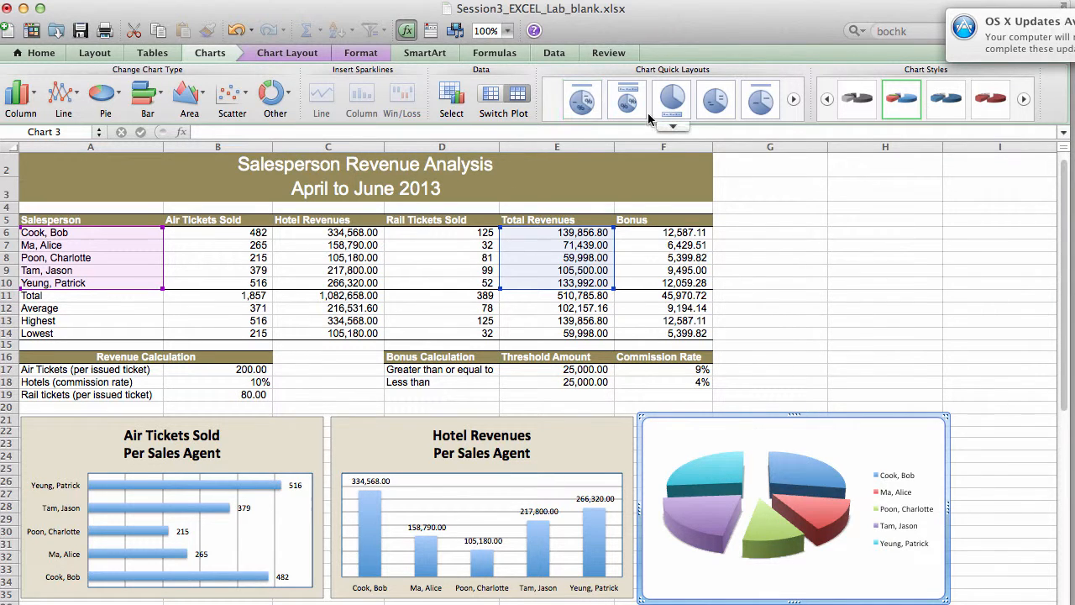
- Apply quick Layout 1 to the pie chart and move the blue, teal, purple and red slices' data labels outward, clear of the pie
click(591, 107)
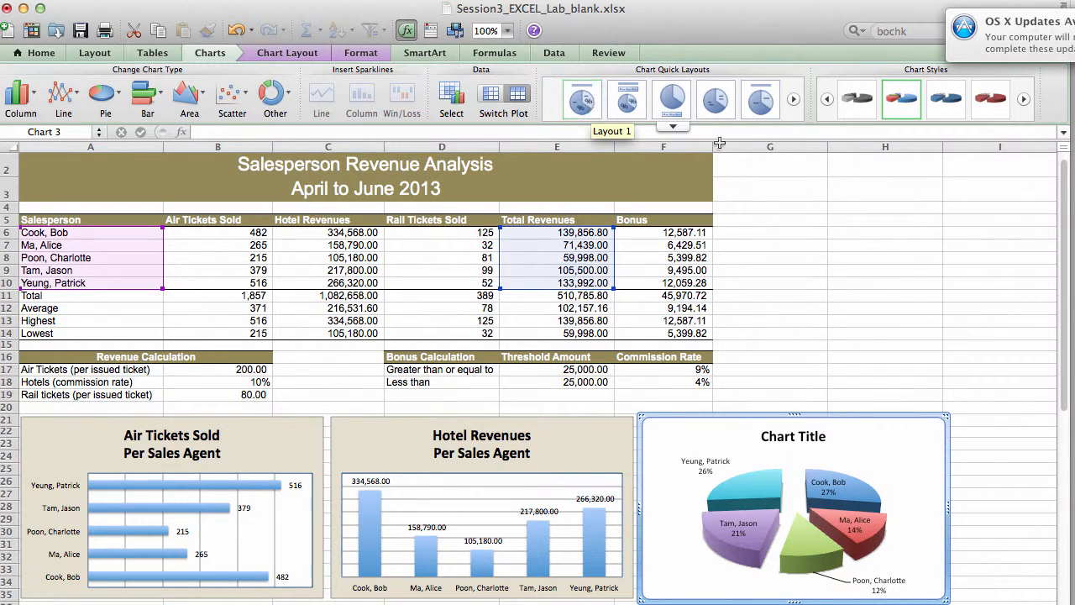
click(833, 485)
click(839, 485)
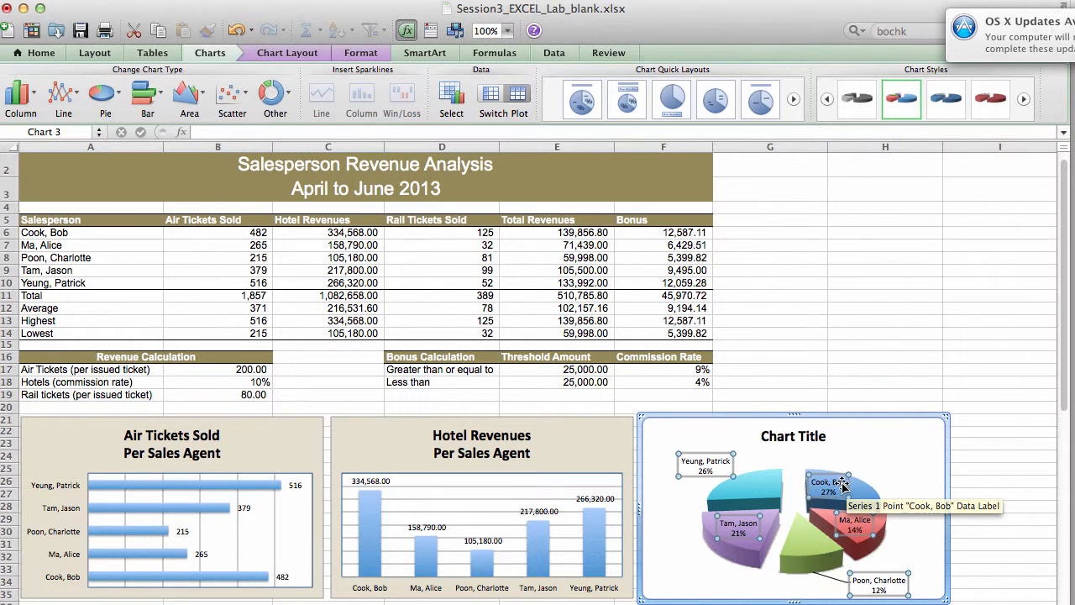
drag(839, 486, 923, 468)
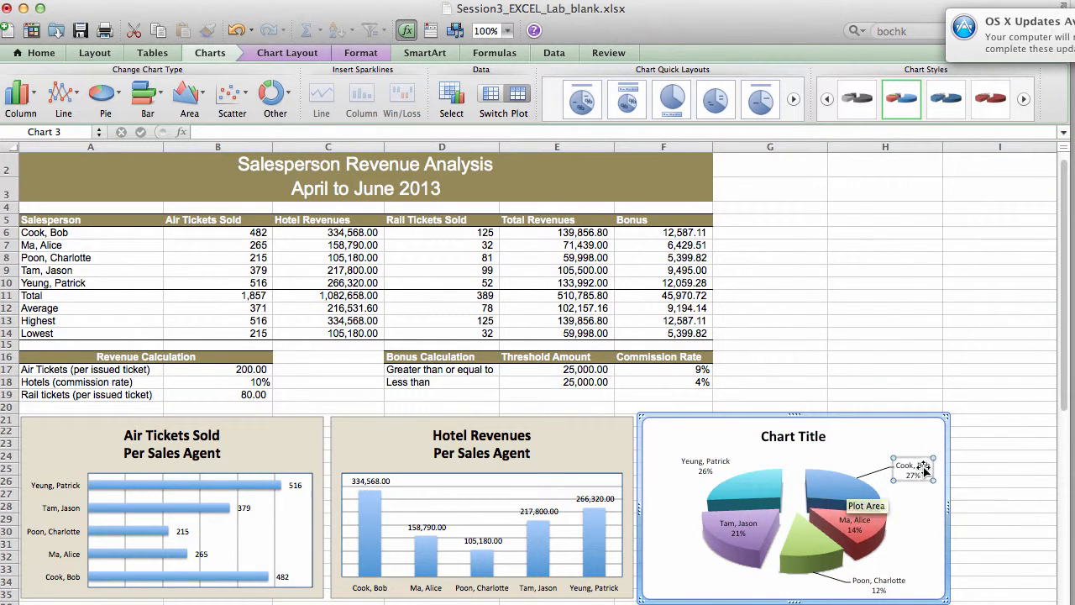
click(711, 471)
drag(687, 471, 687, 471)
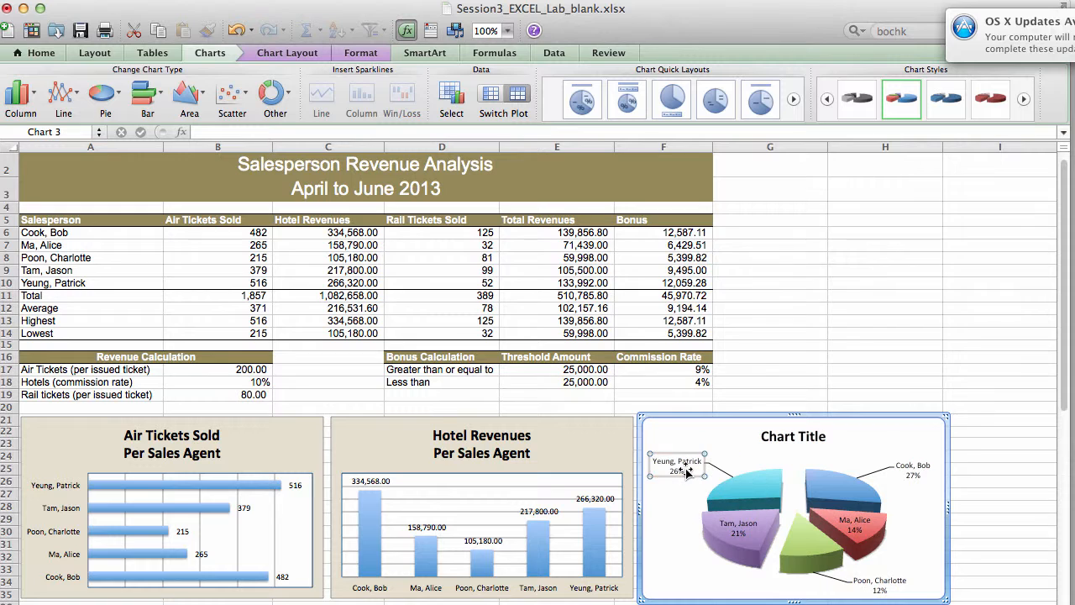
click(732, 526)
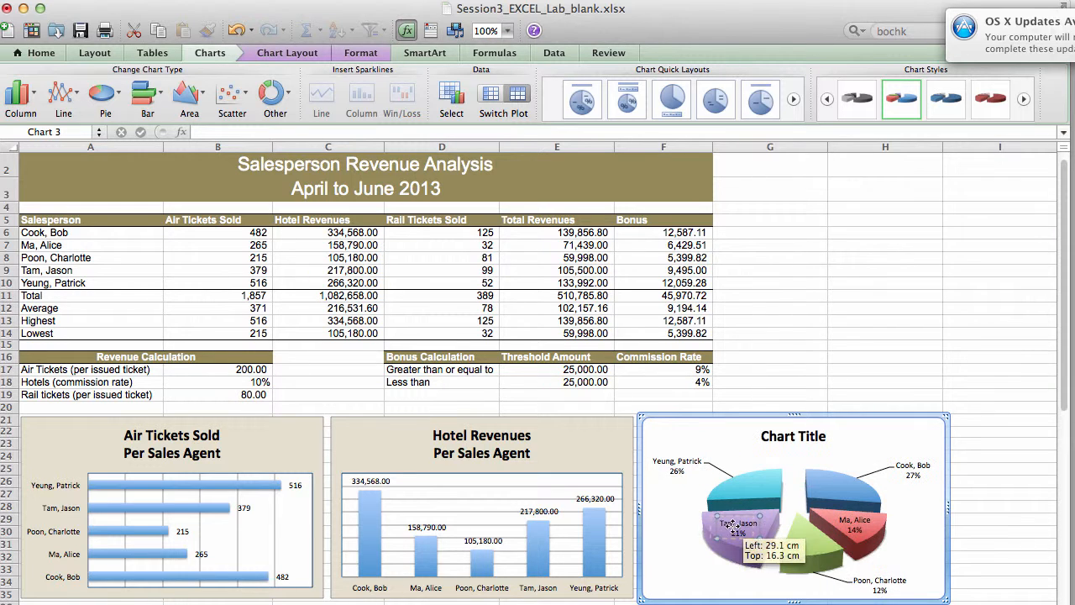
drag(732, 525, 671, 566)
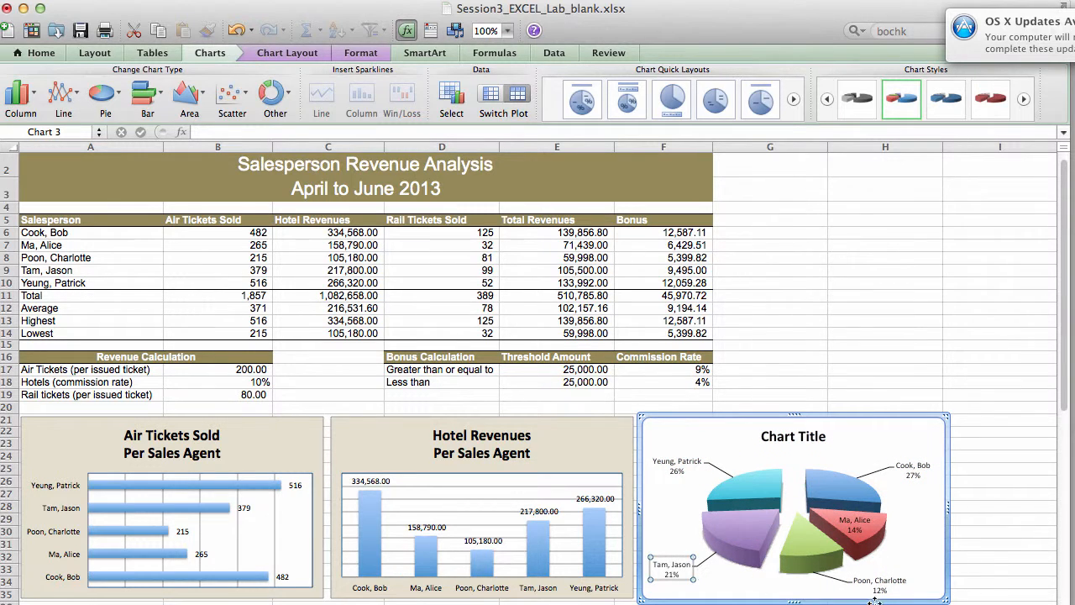
drag(858, 530, 920, 547)
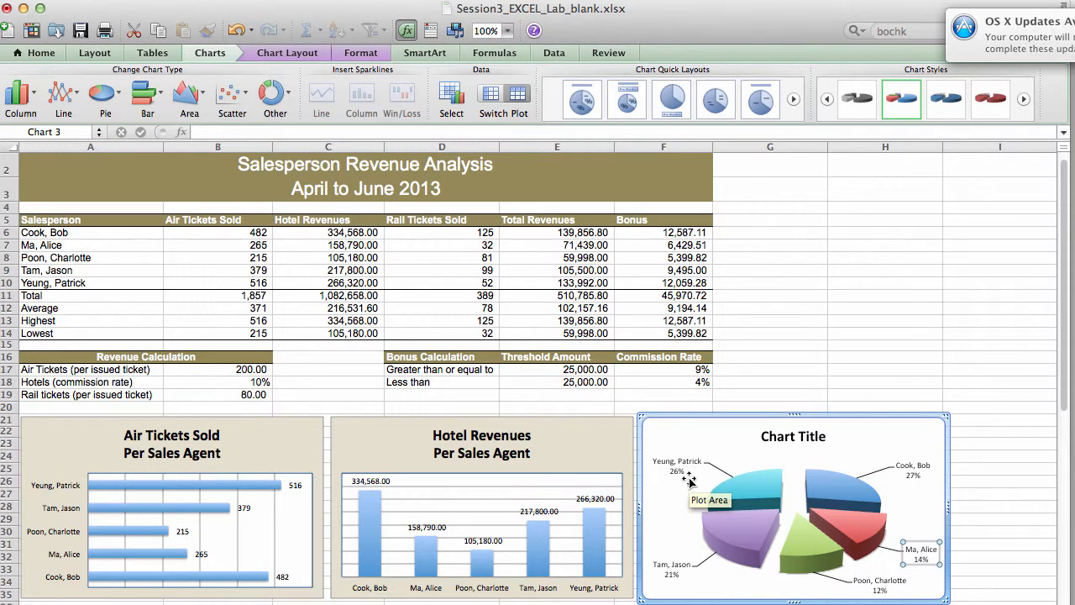
- Replace the pie chart's placeholder title with "Share of Revenue"
click(811, 436)
click(796, 436)
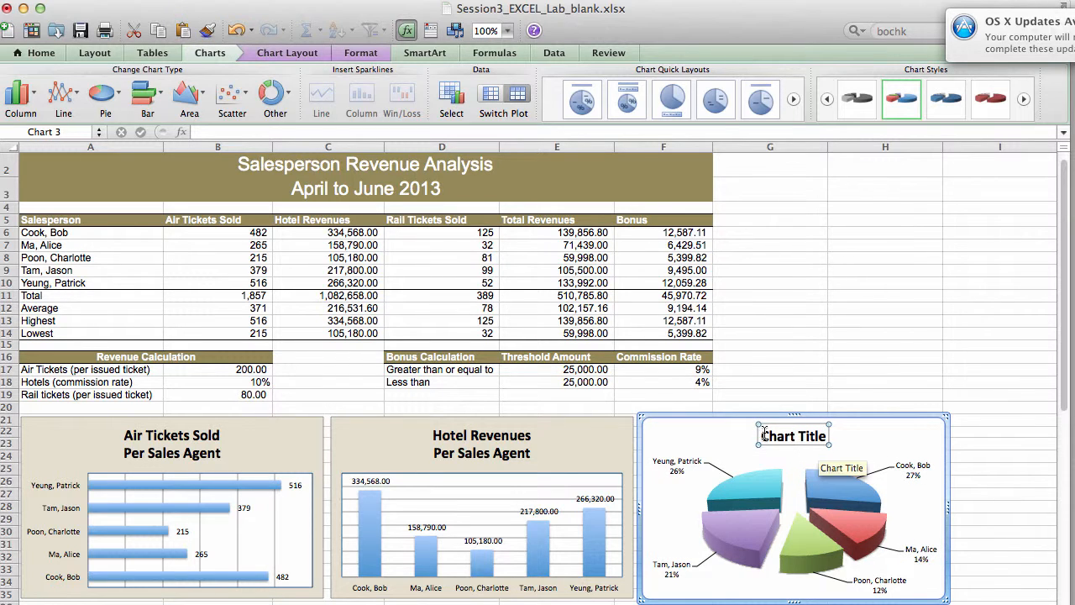
drag(773, 433, 819, 435)
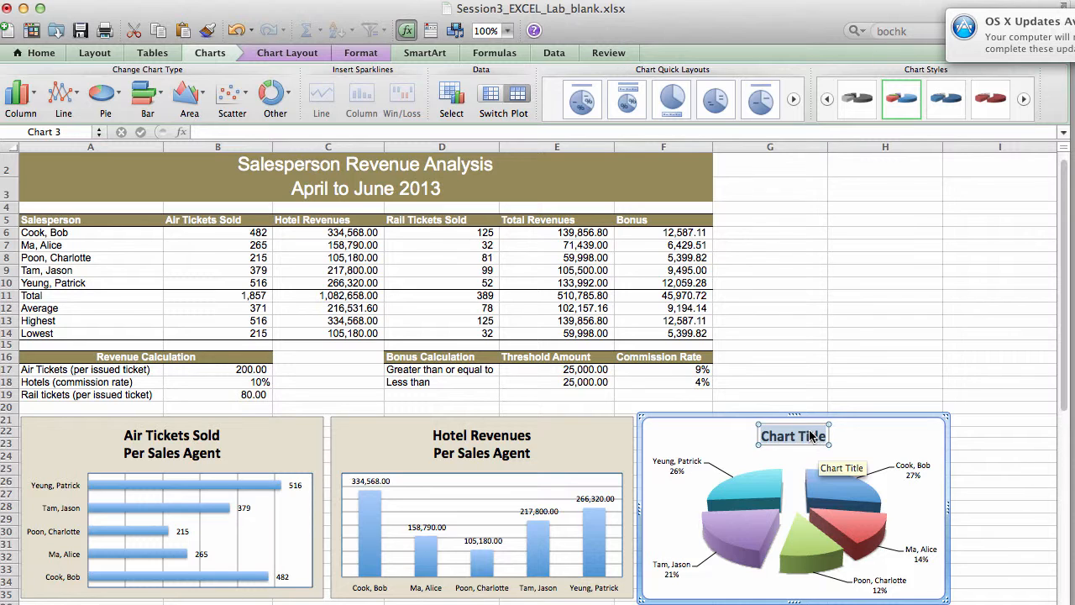
text(Share of R)
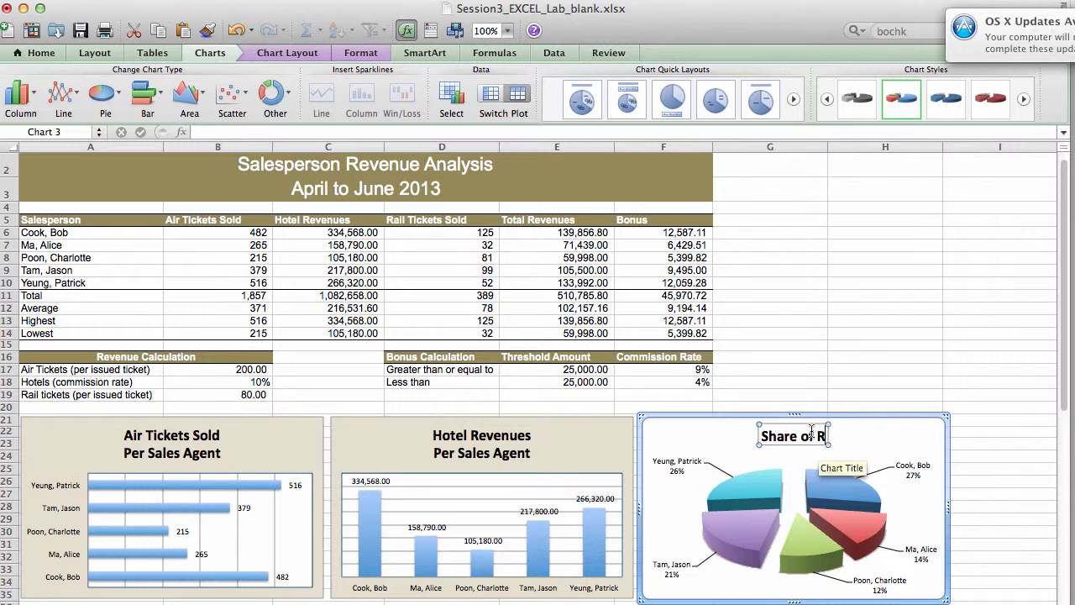
text(evenue)
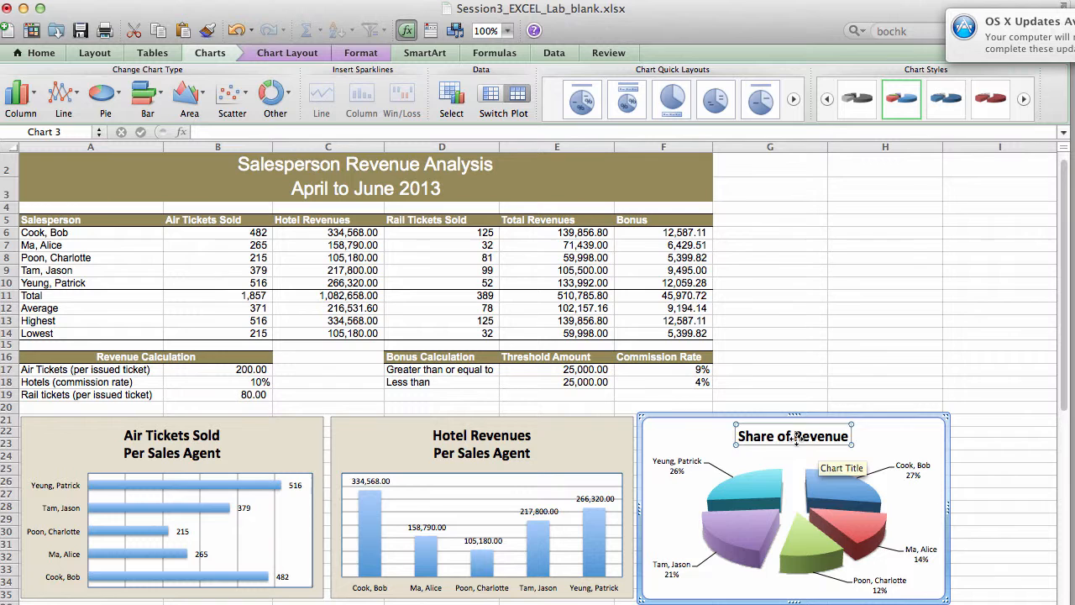
- Fill the pie chart's chart area with the same solid light tan theme colour as the other two charts and deselect it
click(700, 431)
right_click(674, 438)
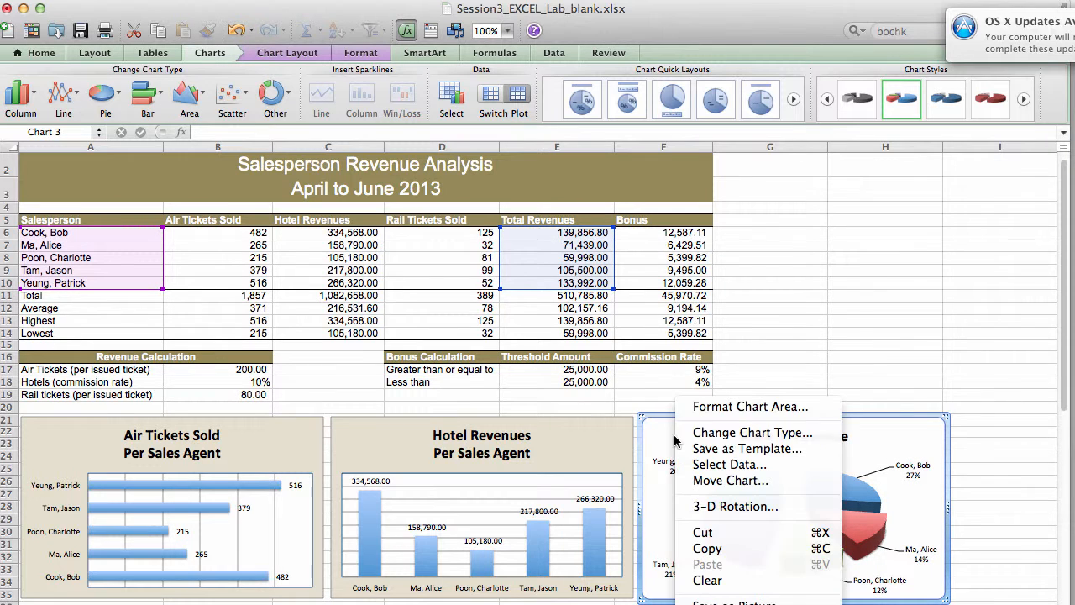
click(747, 410)
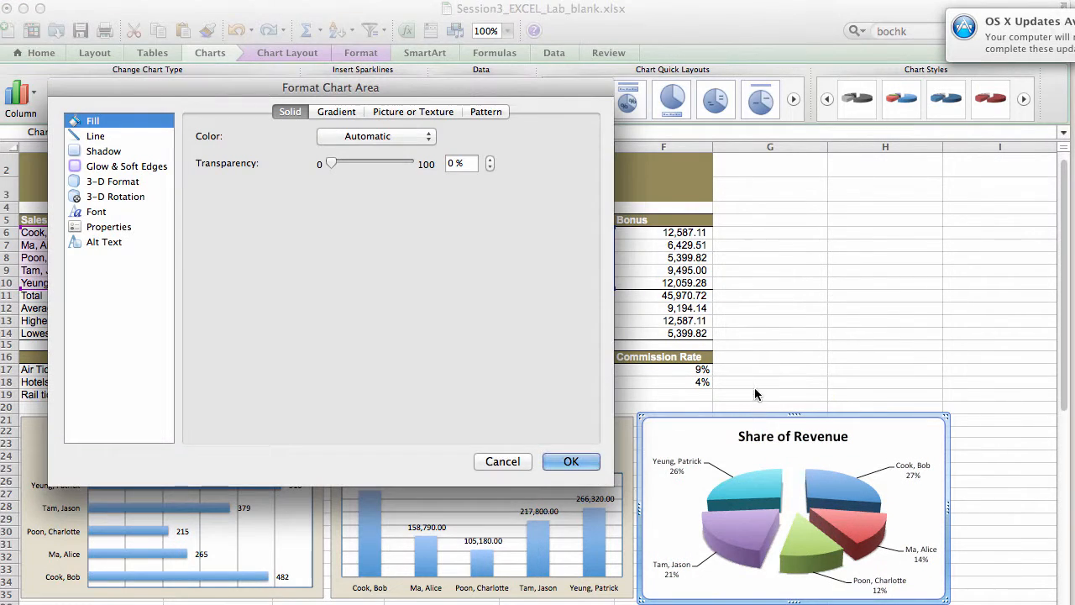
click(379, 137)
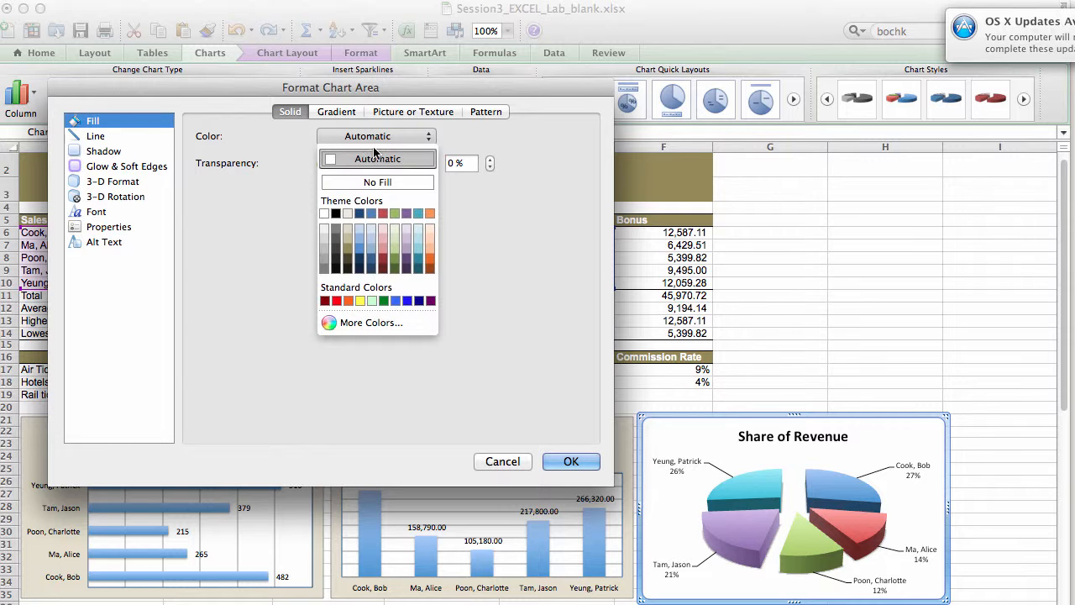
click(348, 225)
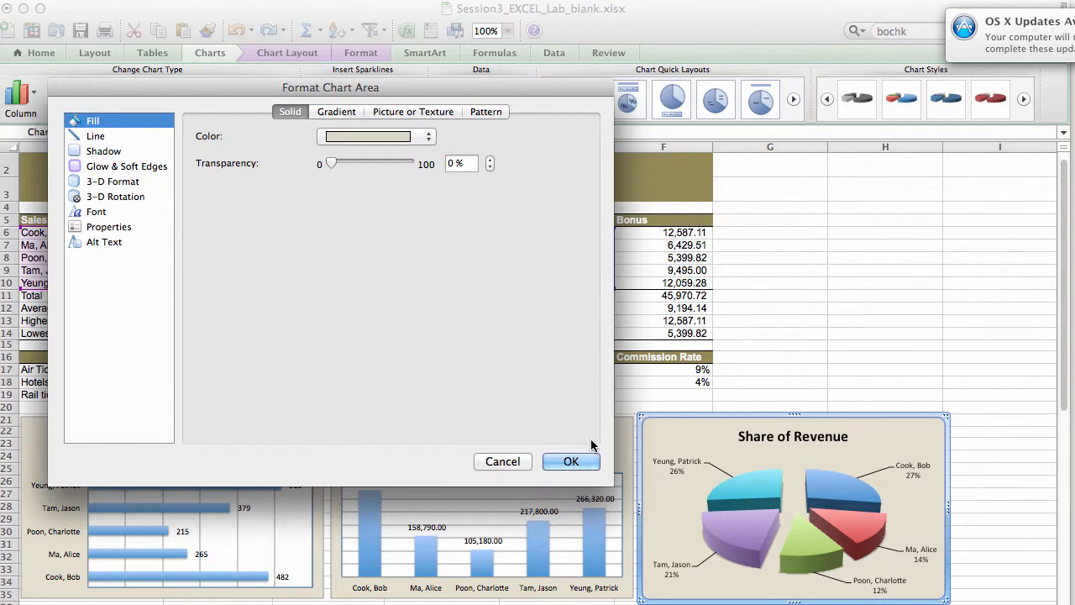
click(575, 461)
click(846, 354)
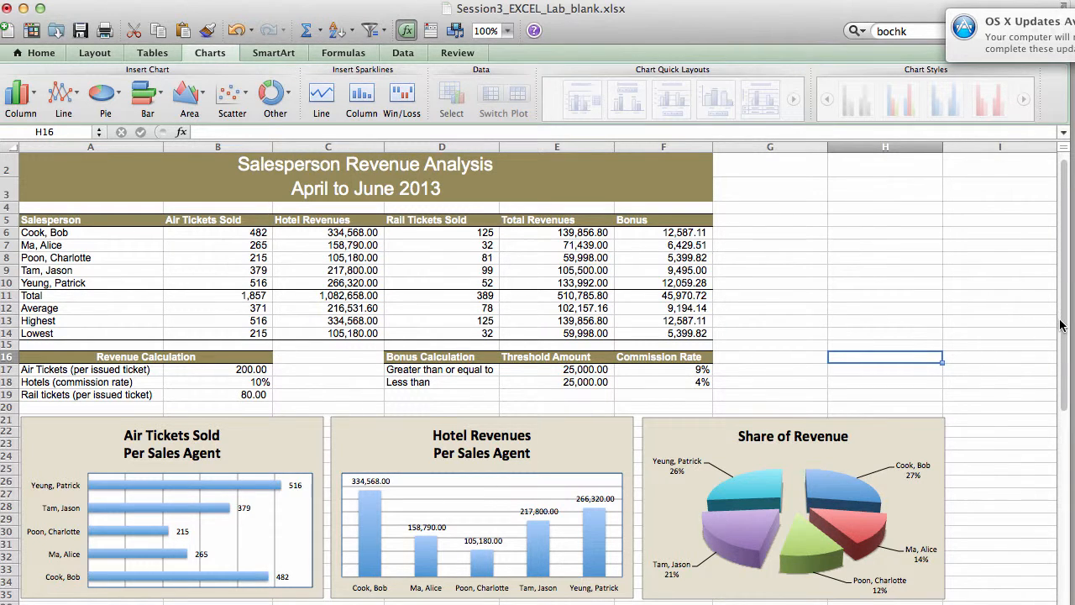
mouse_move(1060, 324)
mouse_down()
mouse_move(1063, 282)
mouse_move(1065, 345)
mouse_up()
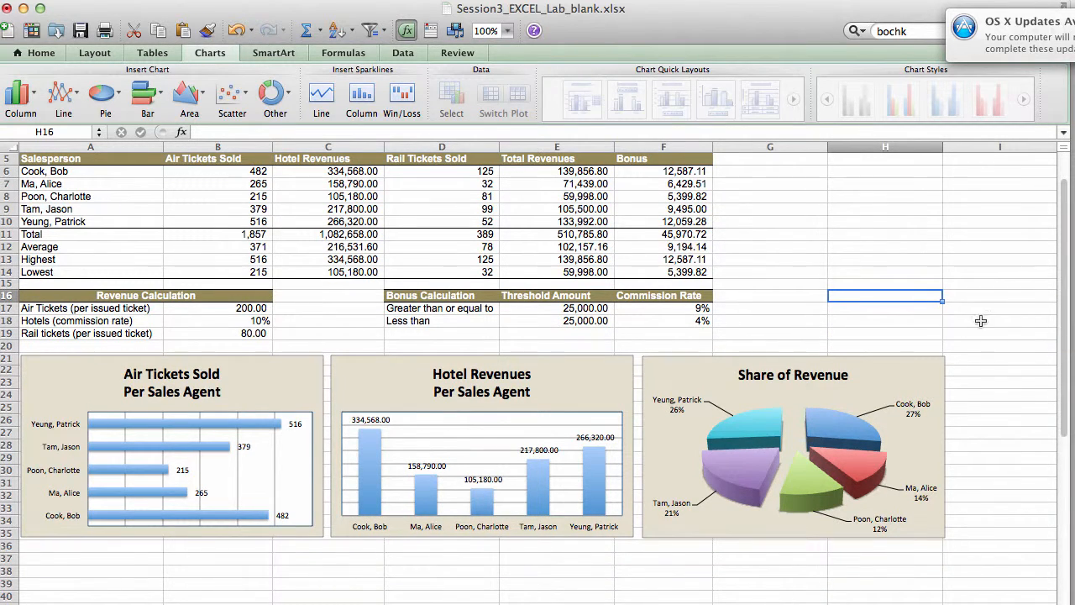